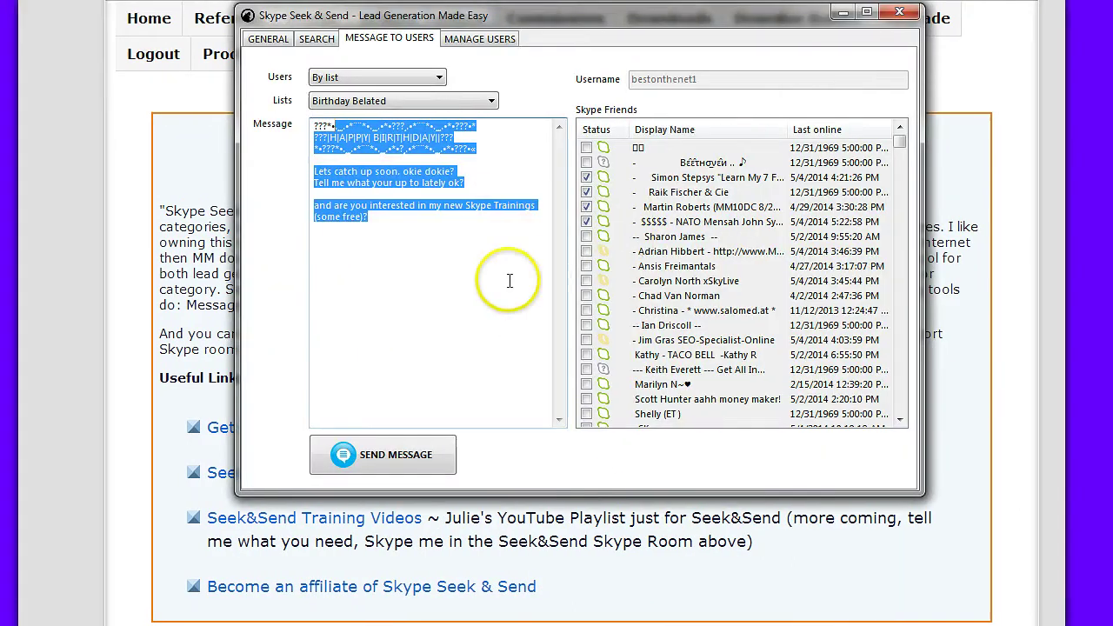
Deselect the birthday message and switch to the search page with Google 'Skype Id' results
{"action": "left_click", "coordinate": [520, 278]}
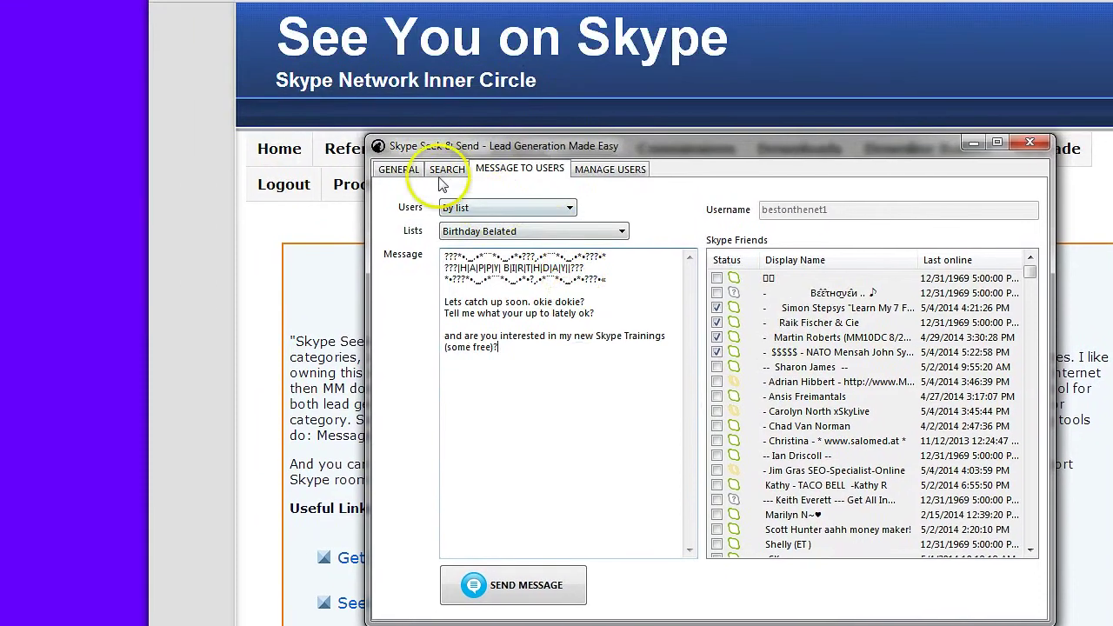
{"action": "left_click", "coordinate": [331, 39]}
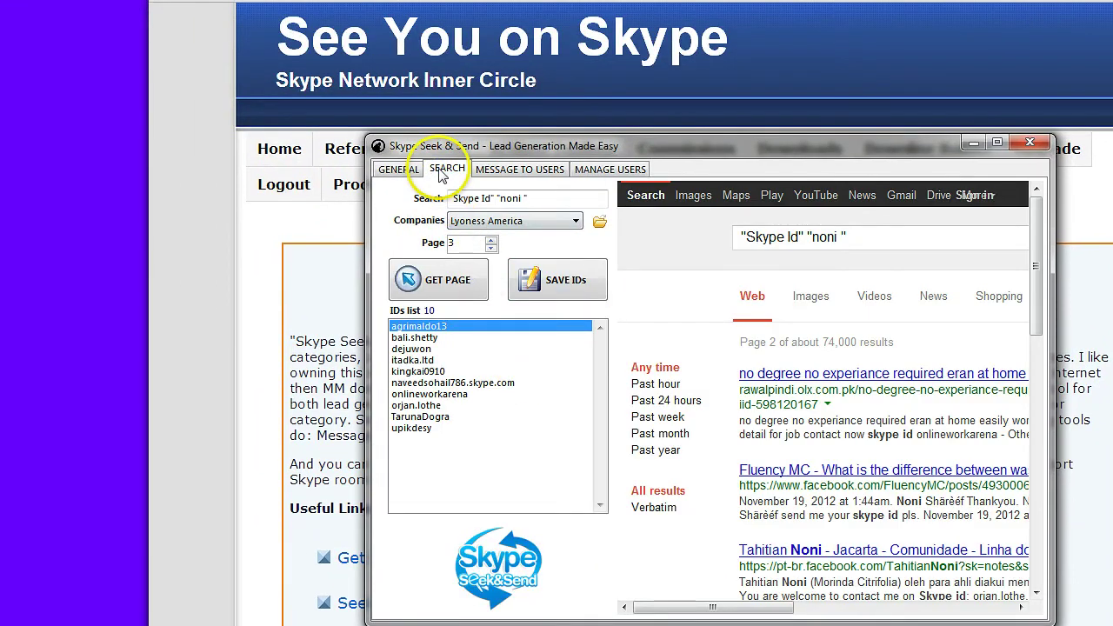
{"action": "left_click", "coordinate": [449, 198]}
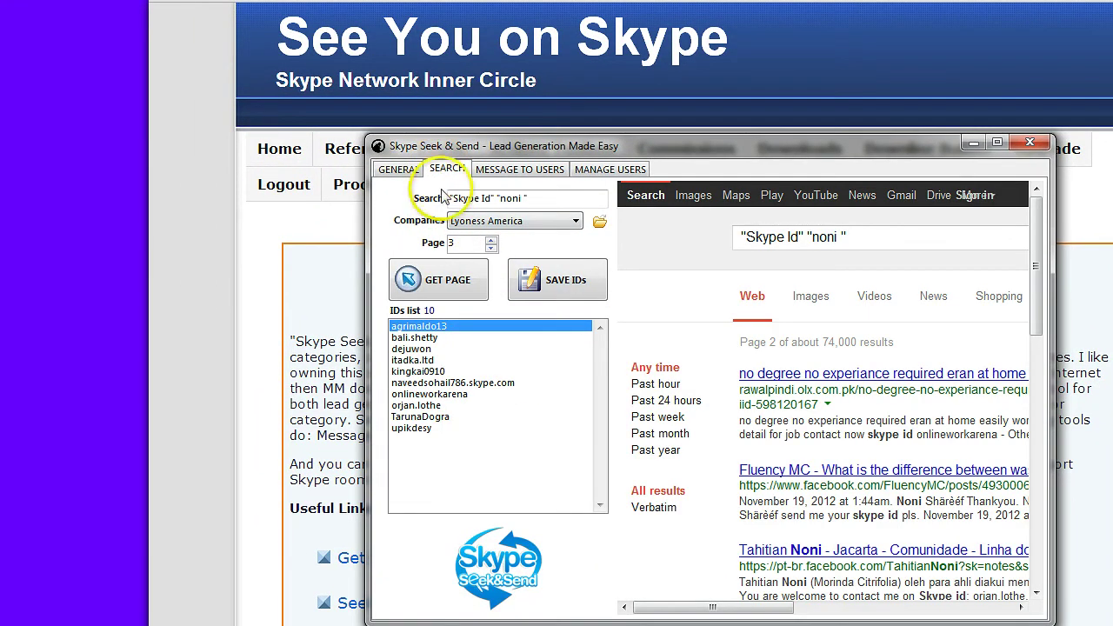
{"action": "left_click_drag", "start_coordinate": [450, 198], "coordinate": [468, 195]}
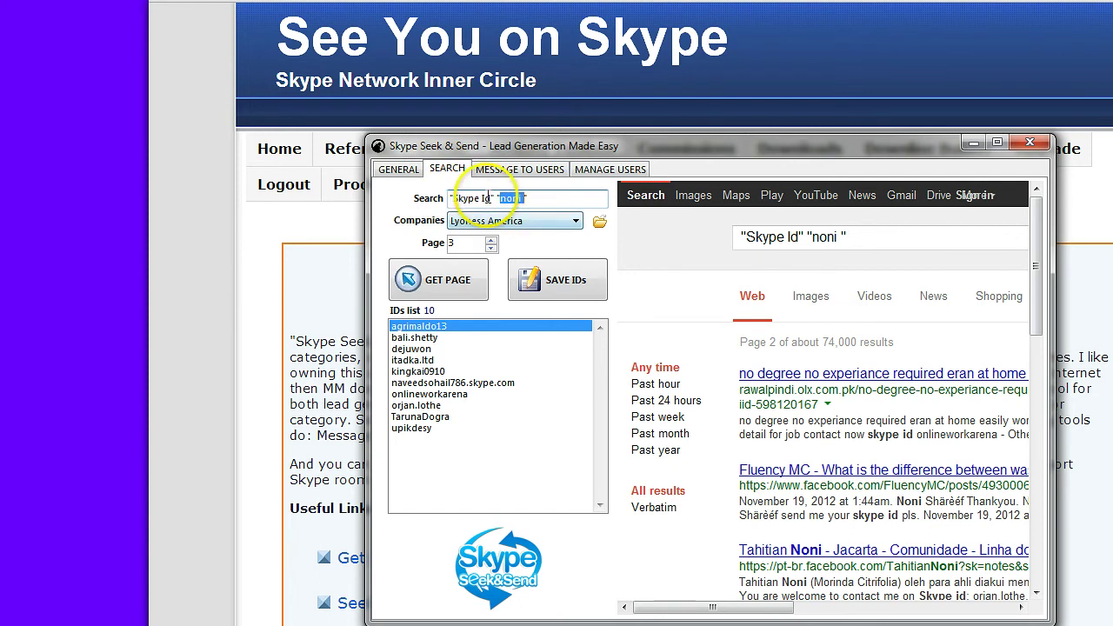
{"action": "left_click", "coordinate": [576, 222]}
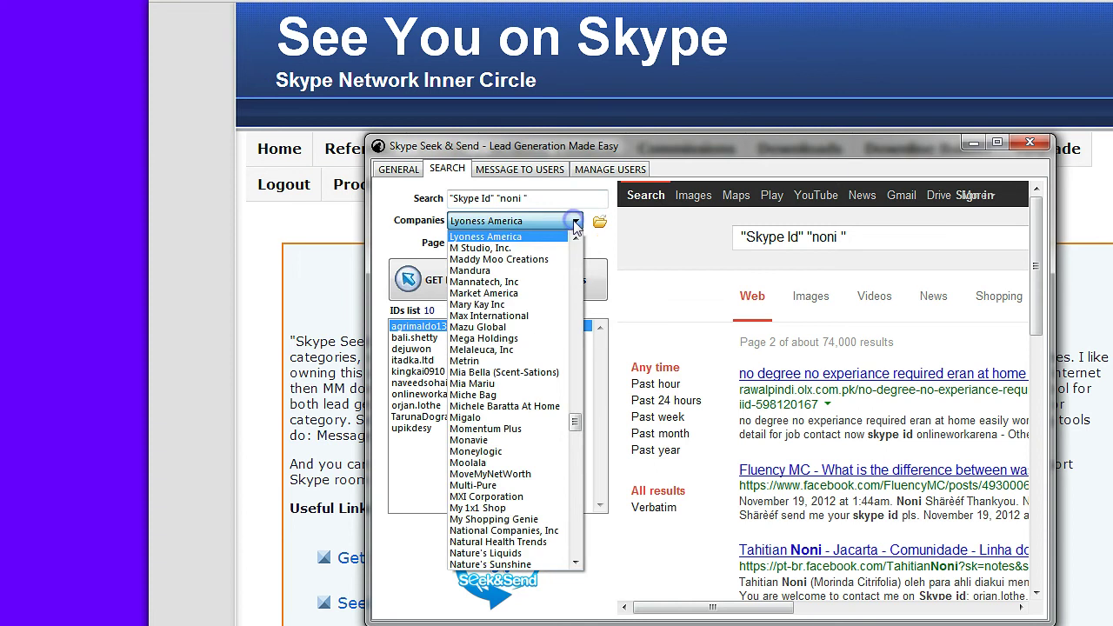
{"action": "left_click", "coordinate": [576, 222]}
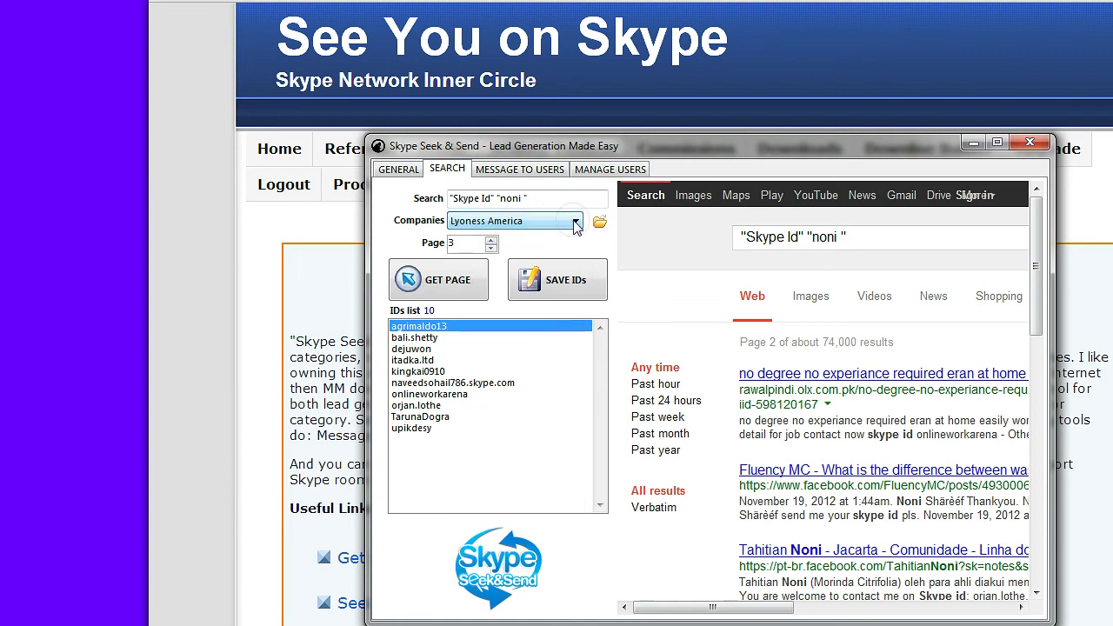
Open the message-to-users page, try Checked users as recipients, and toggle a friend's checkbox
{"action": "left_click", "coordinate": [519, 171]}
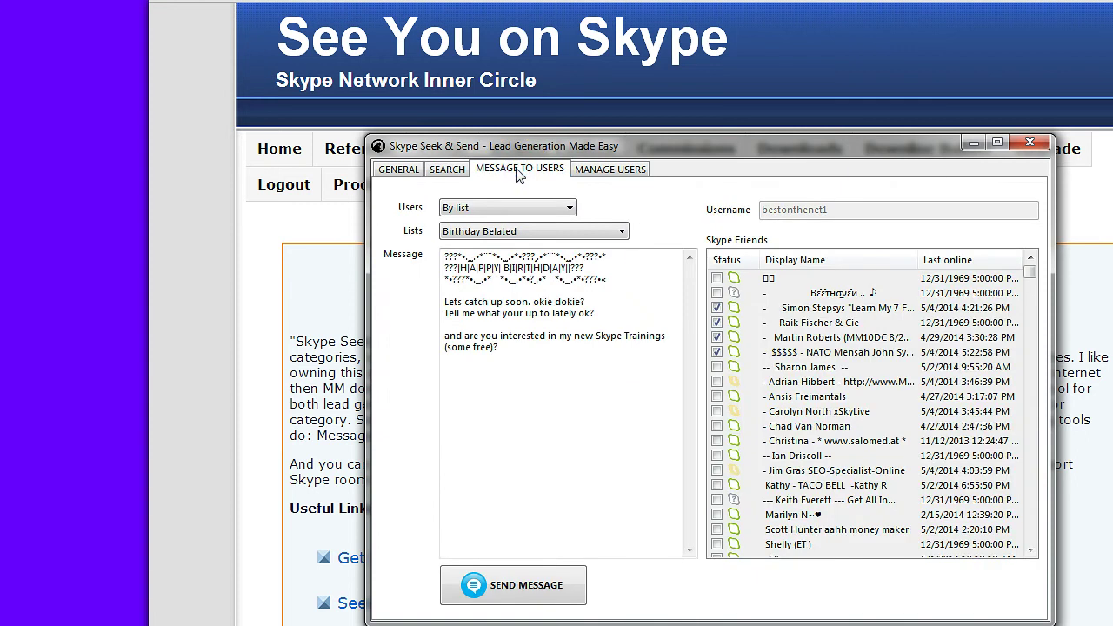
{"action": "left_click", "coordinate": [570, 209]}
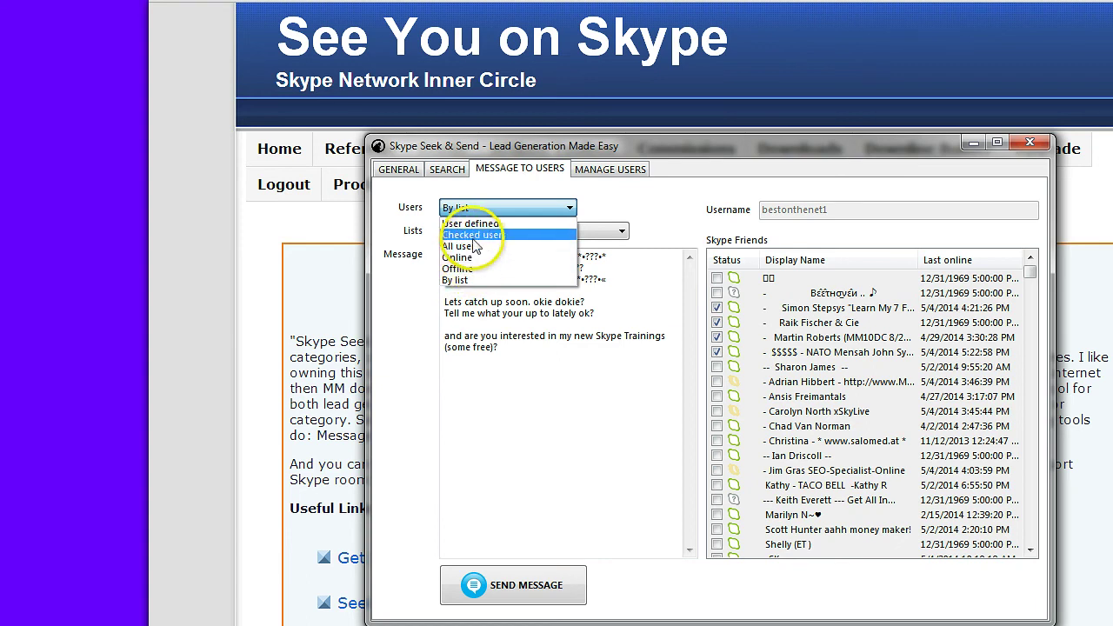
{"action": "left_click", "coordinate": [522, 235]}
{"action": "left_click", "coordinate": [717, 309]}
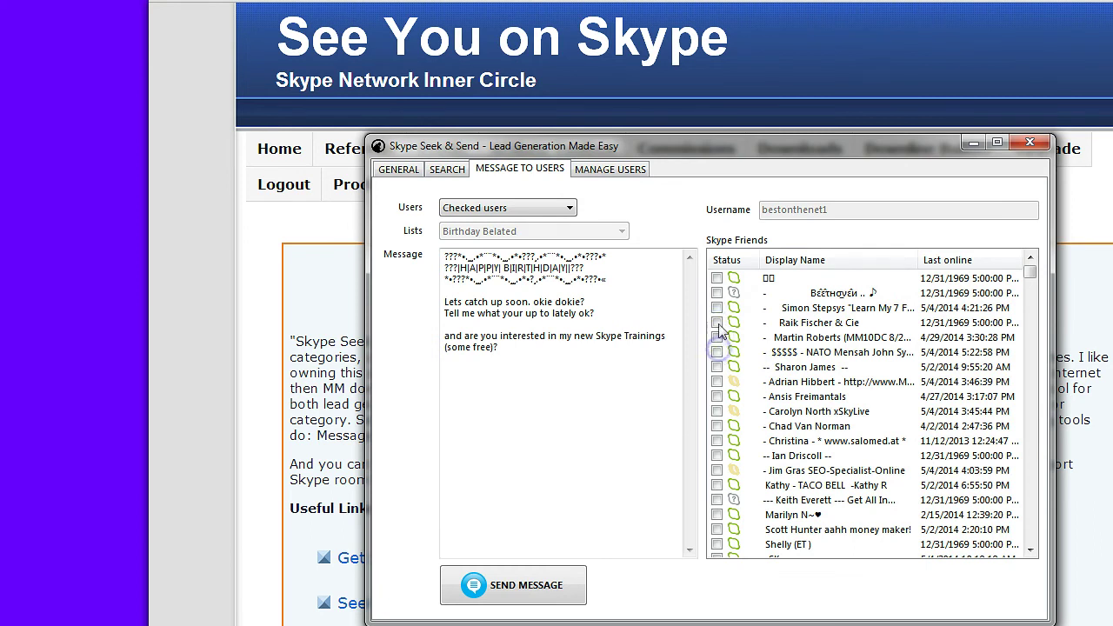
Switch the recipients to User defined with a Skype username filled in
{"action": "left_click", "coordinate": [567, 209]}
{"action": "left_click", "coordinate": [504, 226]}
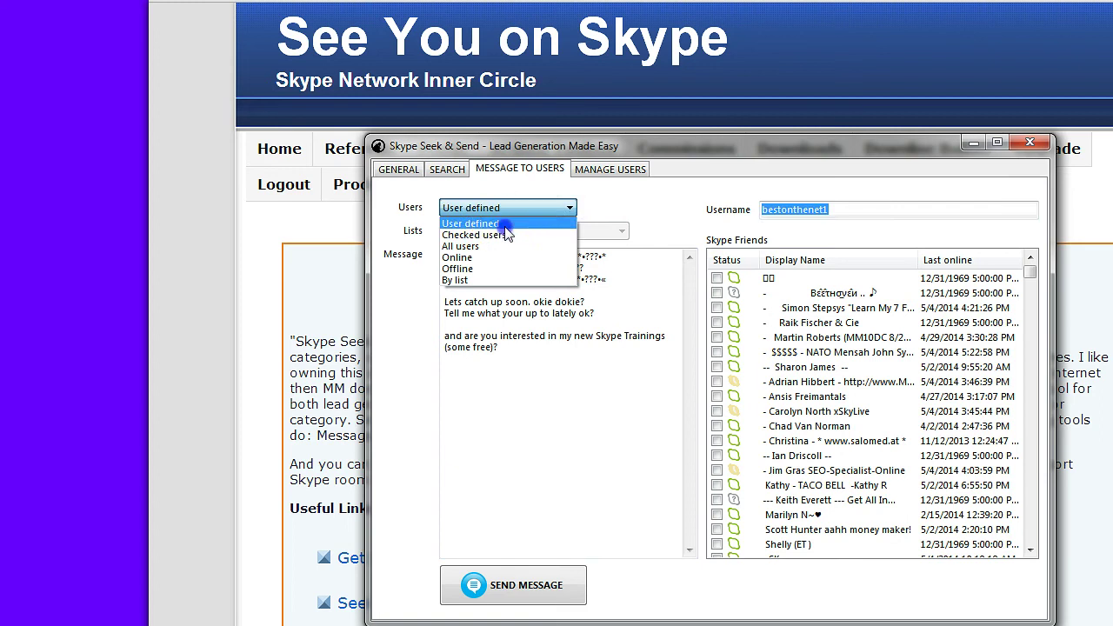
{"action": "left_click", "coordinate": [842, 208]}
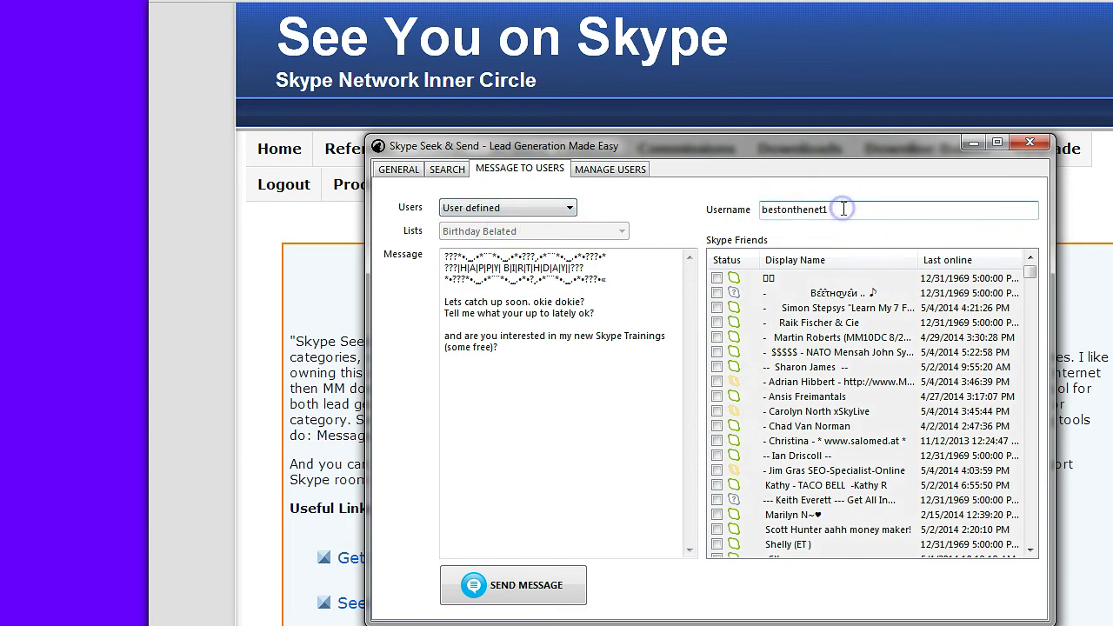
{"action": "left_click", "coordinate": [567, 208]}
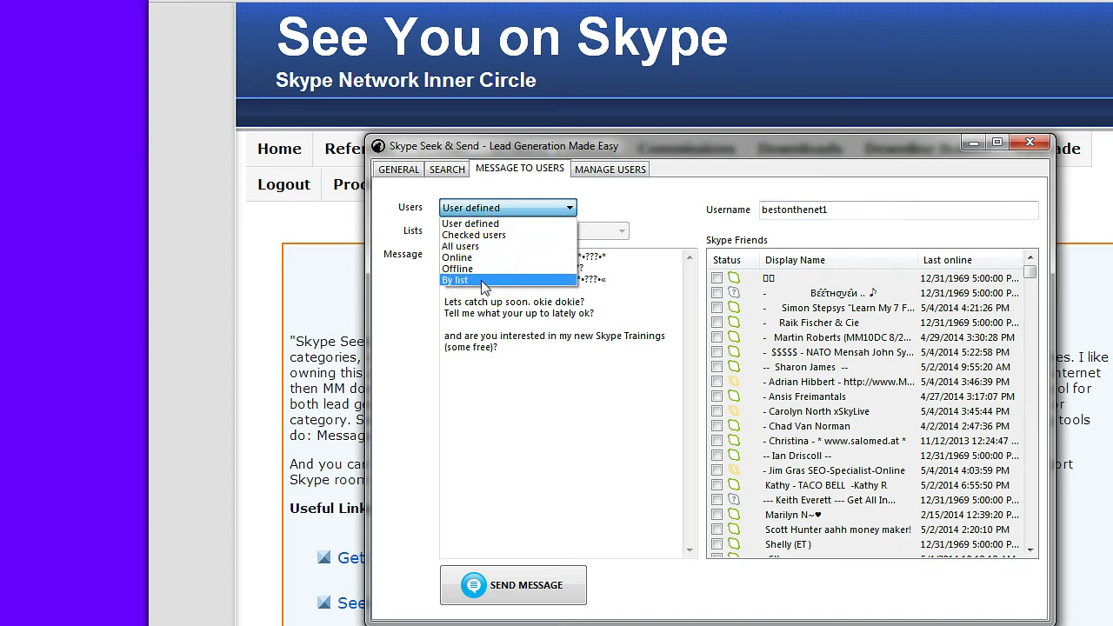
Set Users to By list with the Birthday Belated list, then switch to the Skype birthday chat
{"action": "left_click", "coordinate": [481, 280]}
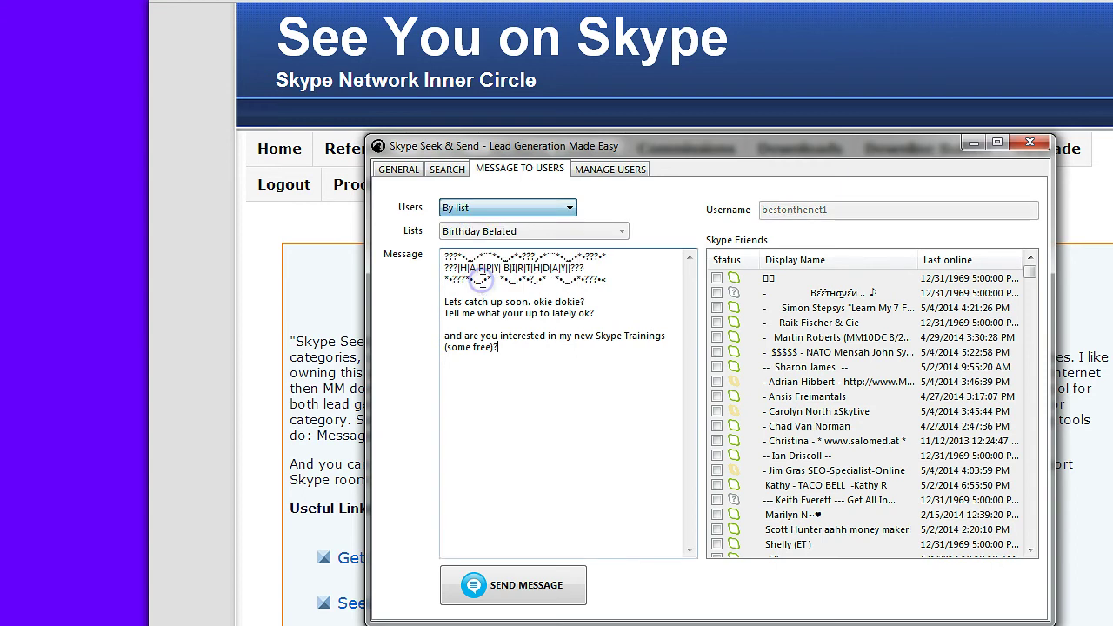
{"action": "left_click", "coordinate": [622, 232]}
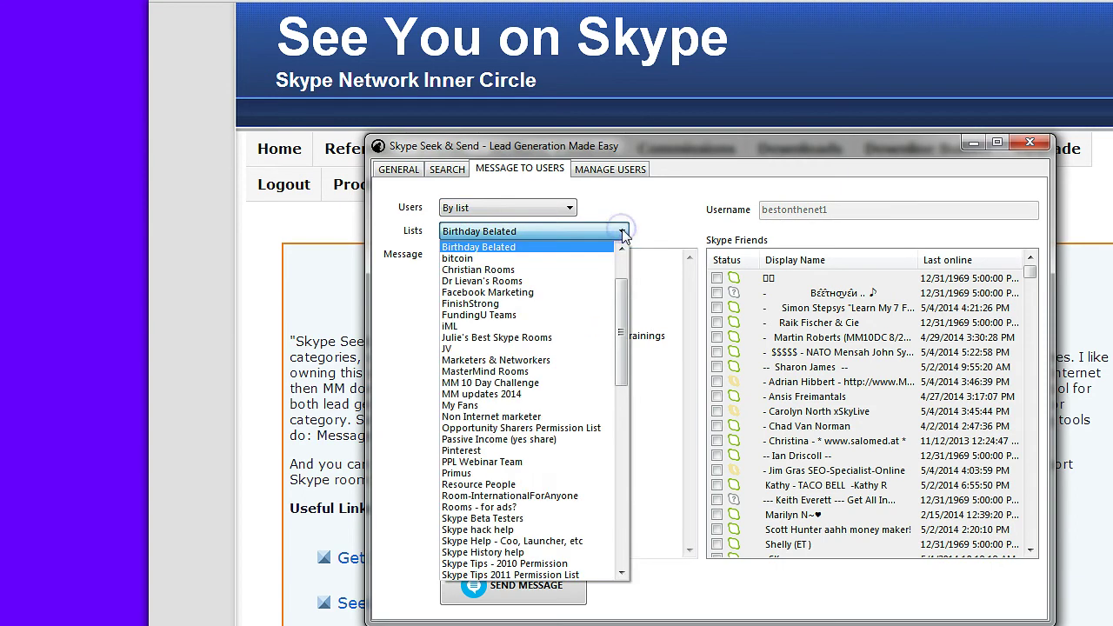
{"action": "scroll", "coordinate": [621, 270], "scroll_direction": "up", "scroll_amount": 2}
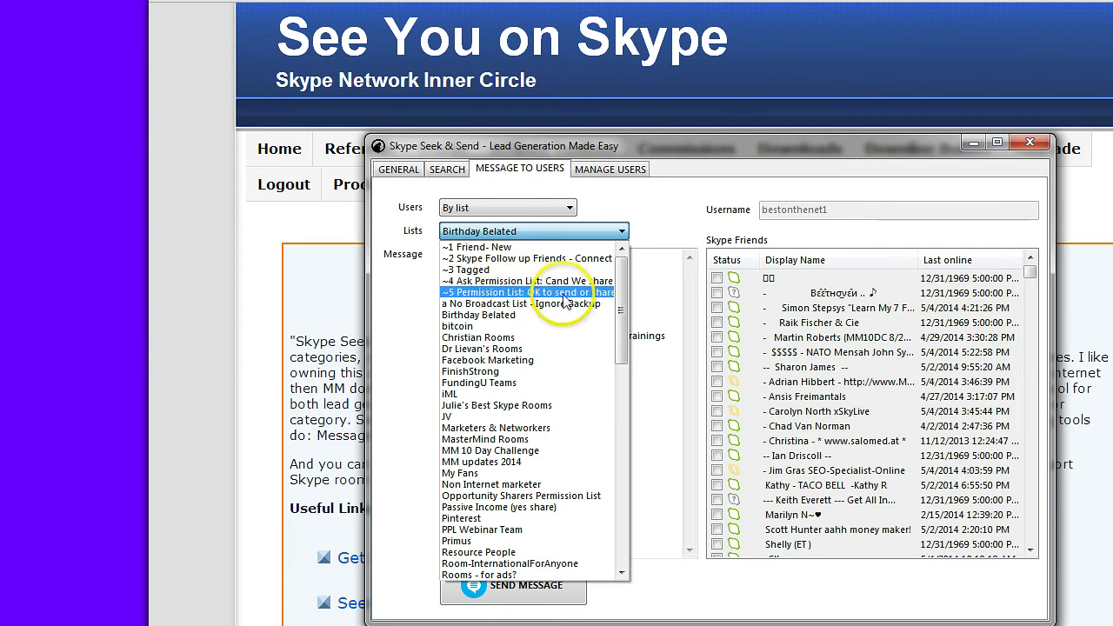
{"action": "left_click", "coordinate": [623, 297]}
{"action": "left_click_drag", "start_coordinate": [622, 297], "coordinate": [626, 511]}
{"action": "left_click_drag", "start_coordinate": [626, 424], "coordinate": [628, 426]}
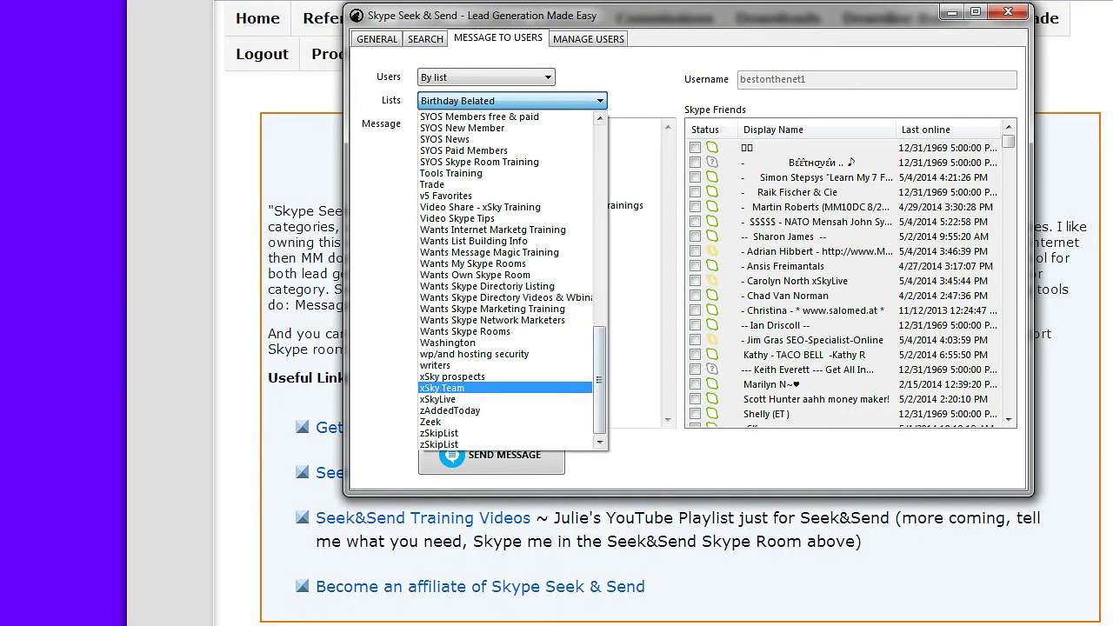
{"action": "key", "text": "alt+Tab"}
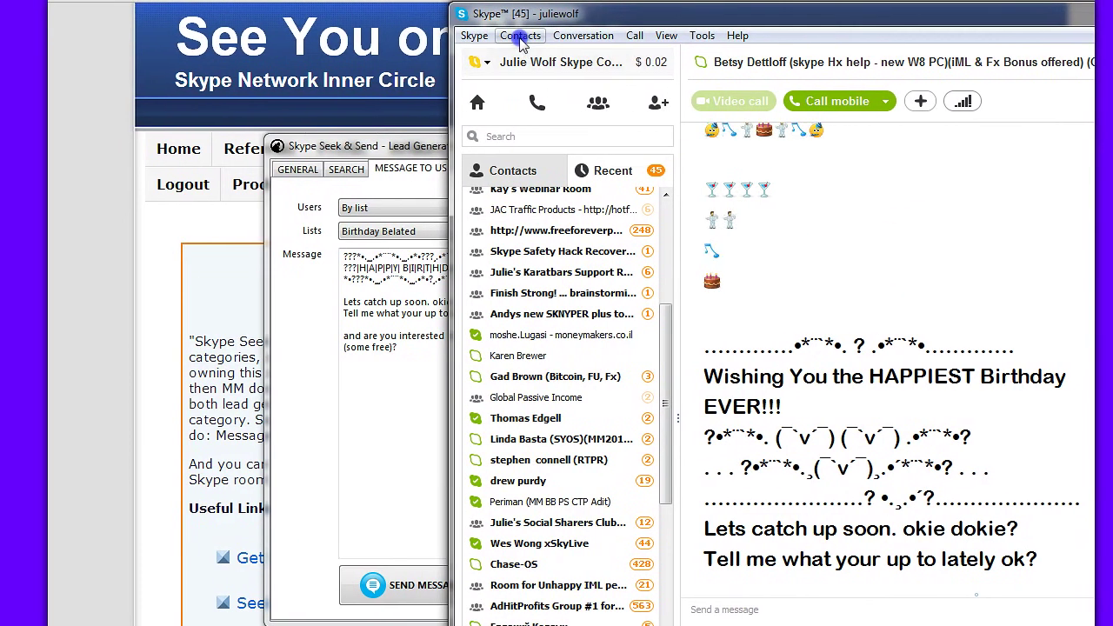
Show Skype's Contacts > Contact Lists submenu with lists like Sent Birthday Belated and Skype Beta Testers
{"action": "left_click", "coordinate": [520, 37]}
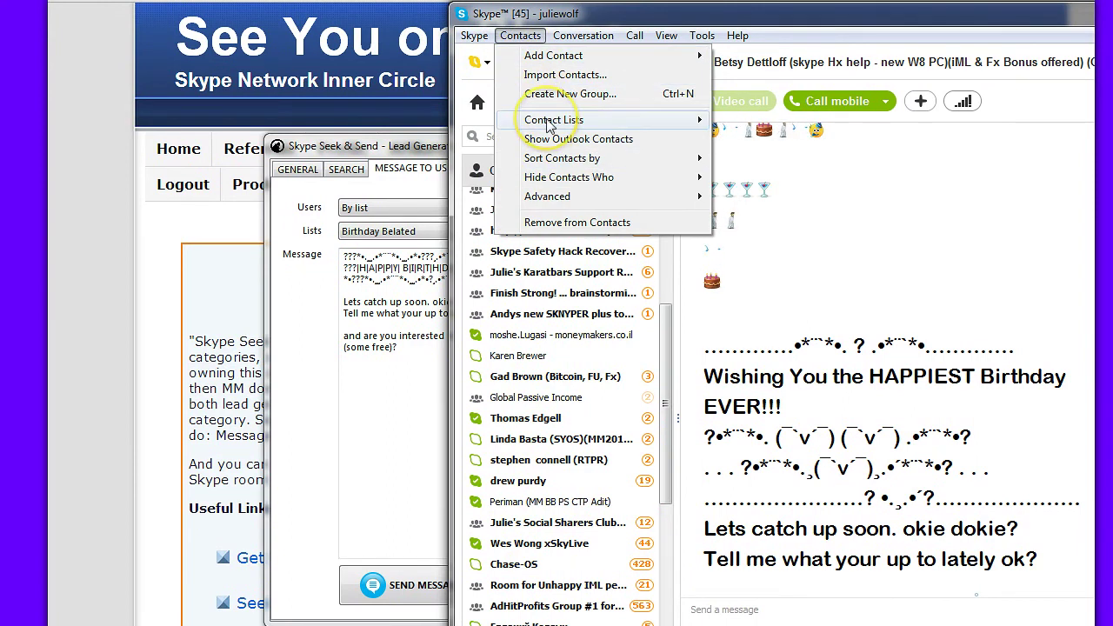
{"action": "mouse_move", "coordinate": [547, 122]}
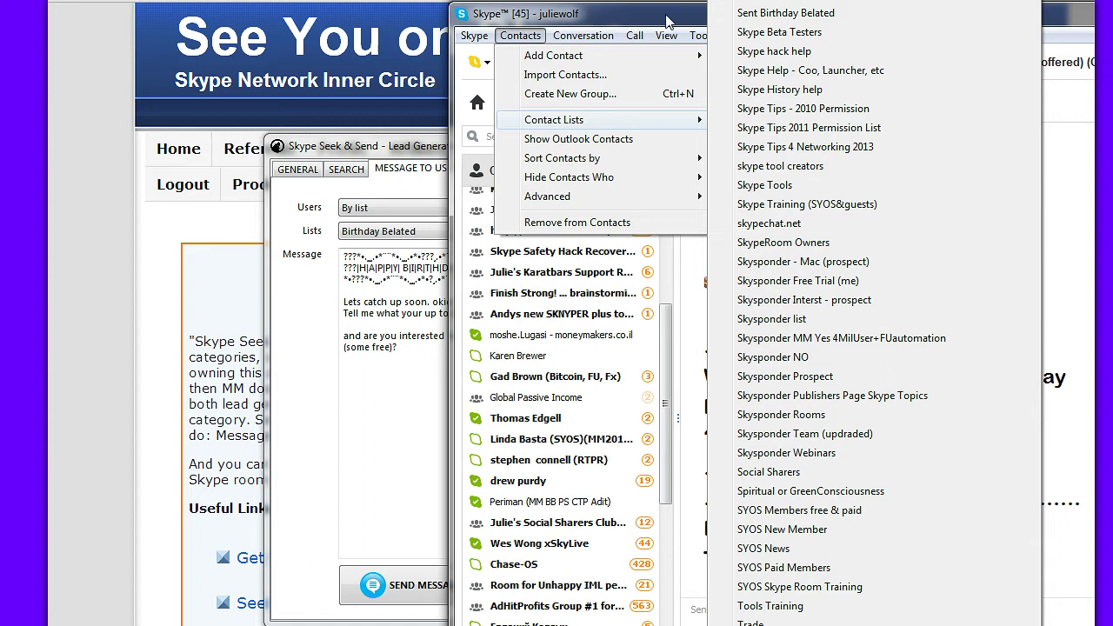
Add the recent contact to the Belated Birthdays Blessing list via Manage Lists
{"action": "left_click", "coordinate": [667, 21]}
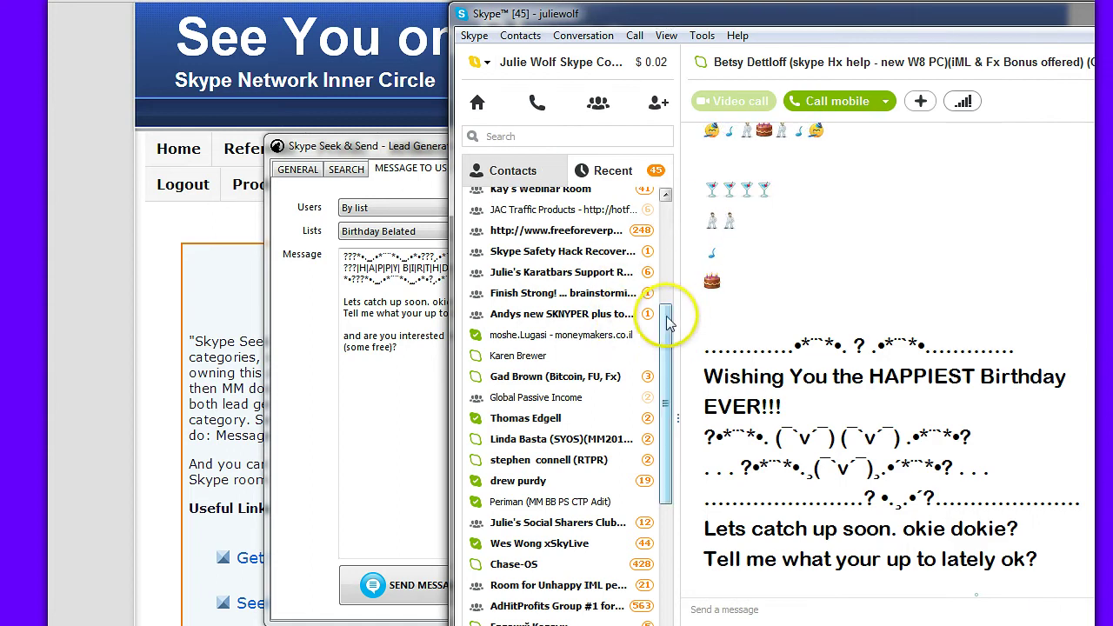
{"action": "left_click_drag", "start_coordinate": [668, 324], "coordinate": [666, 179]}
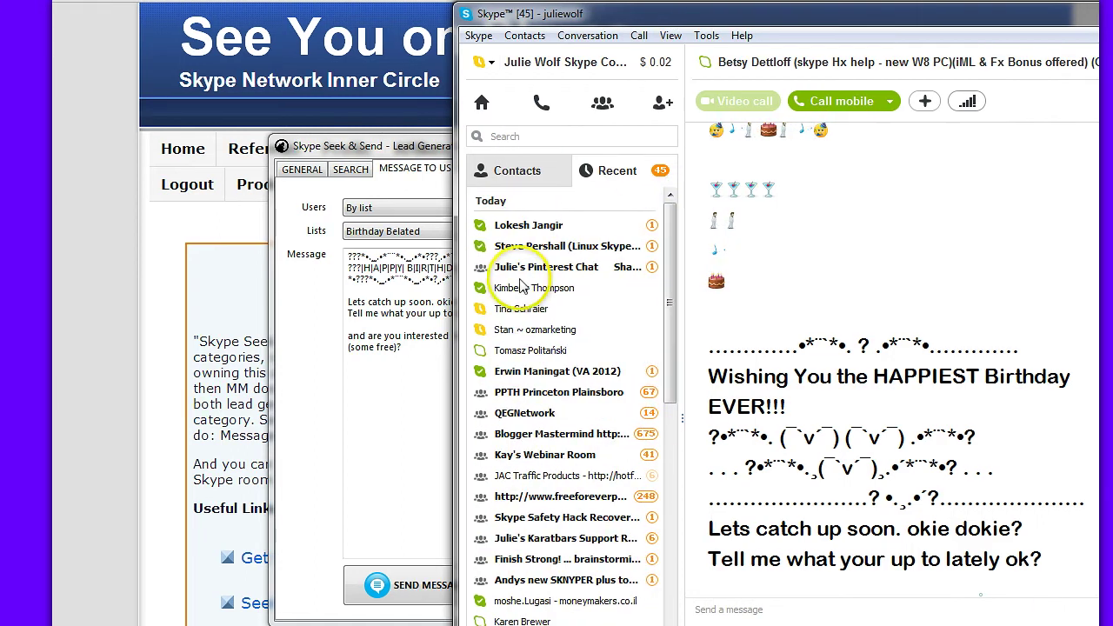
{"action": "right_click", "coordinate": [522, 296]}
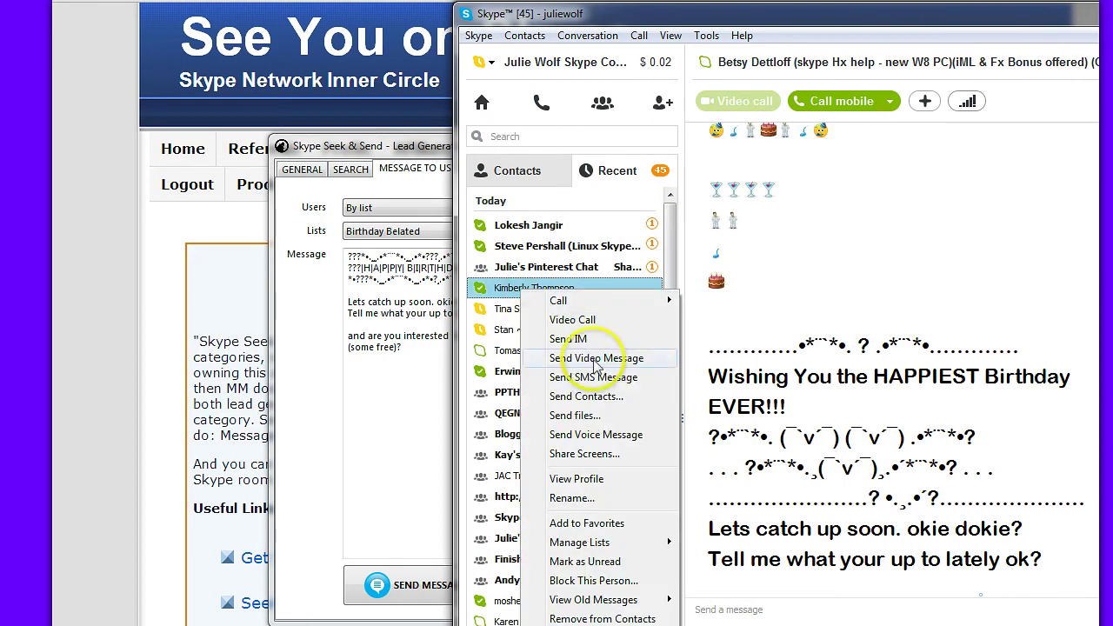
{"action": "key", "text": "Escape"}
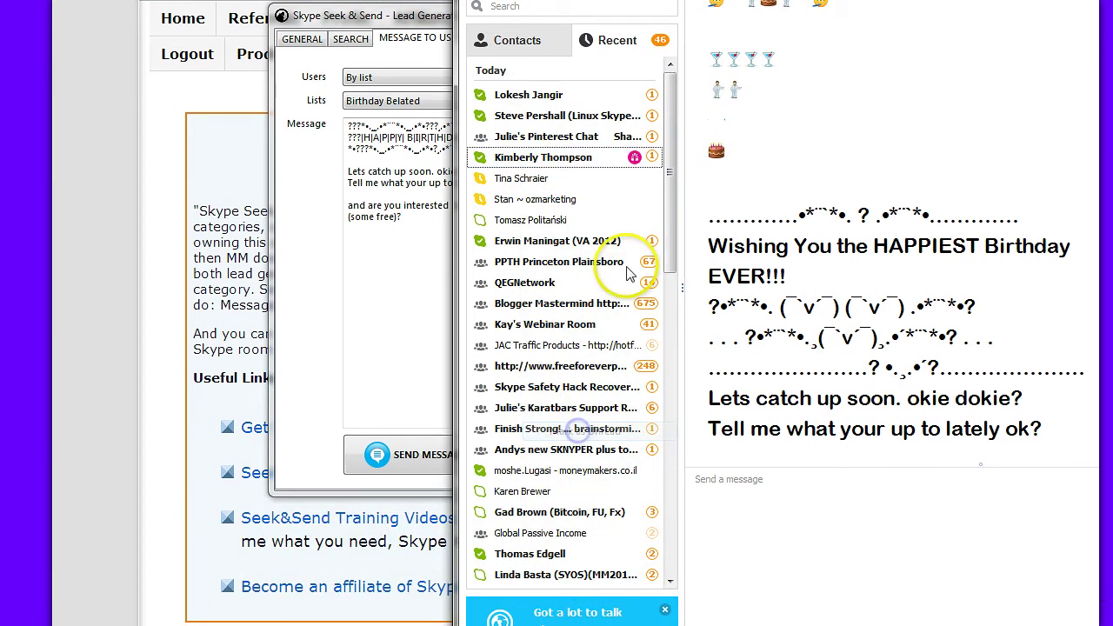
{"action": "right_click", "coordinate": [584, 214]}
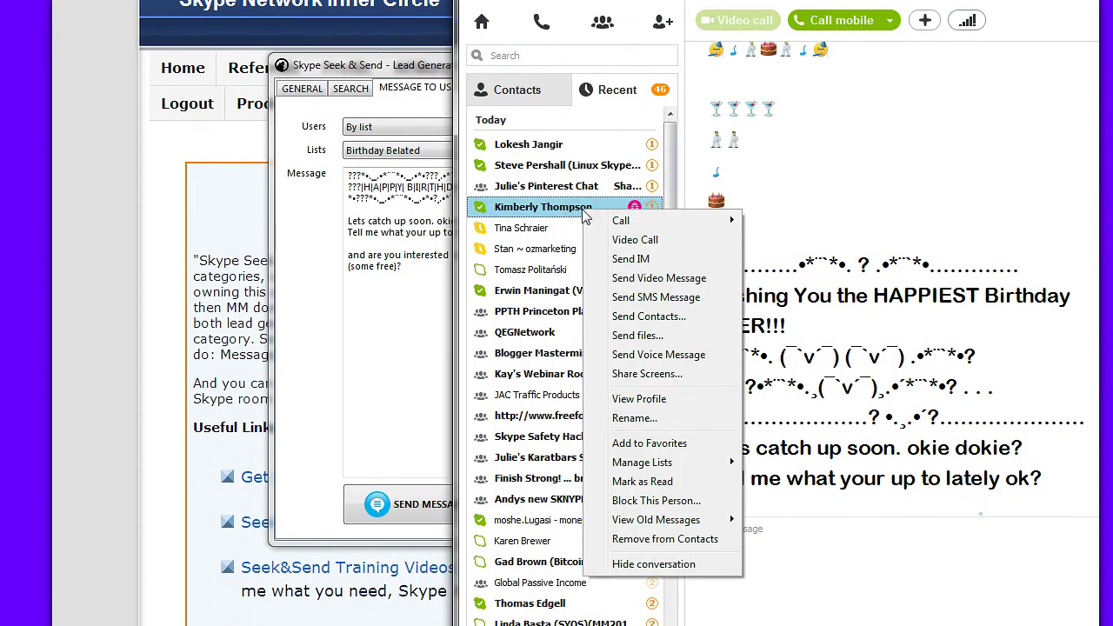
{"action": "mouse_move", "coordinate": [640, 464]}
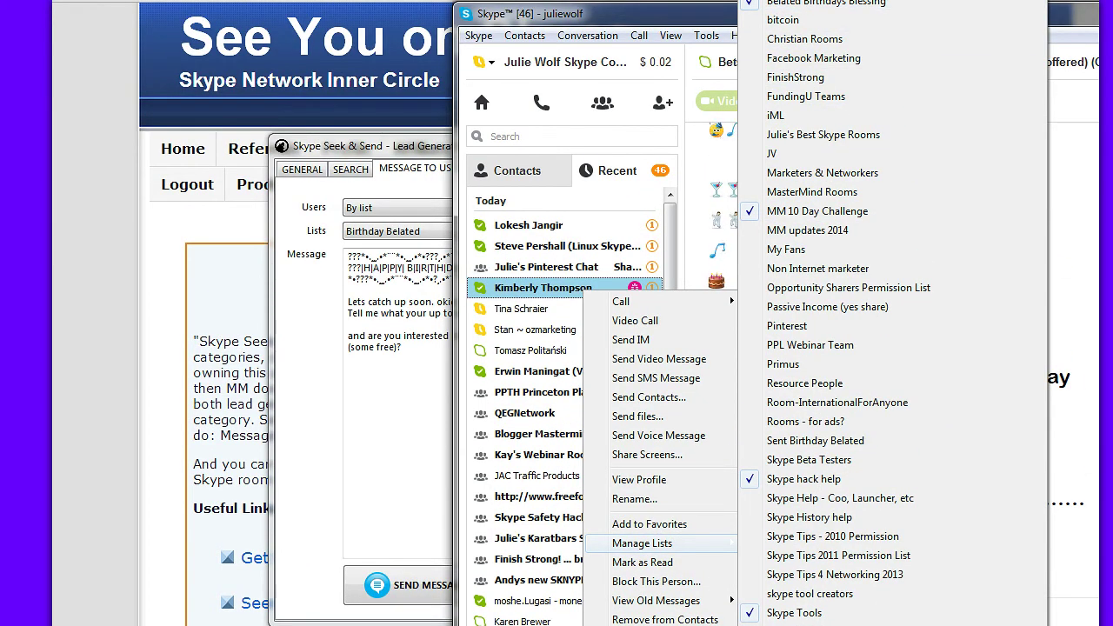
{"action": "left_click", "coordinate": [764, 9]}
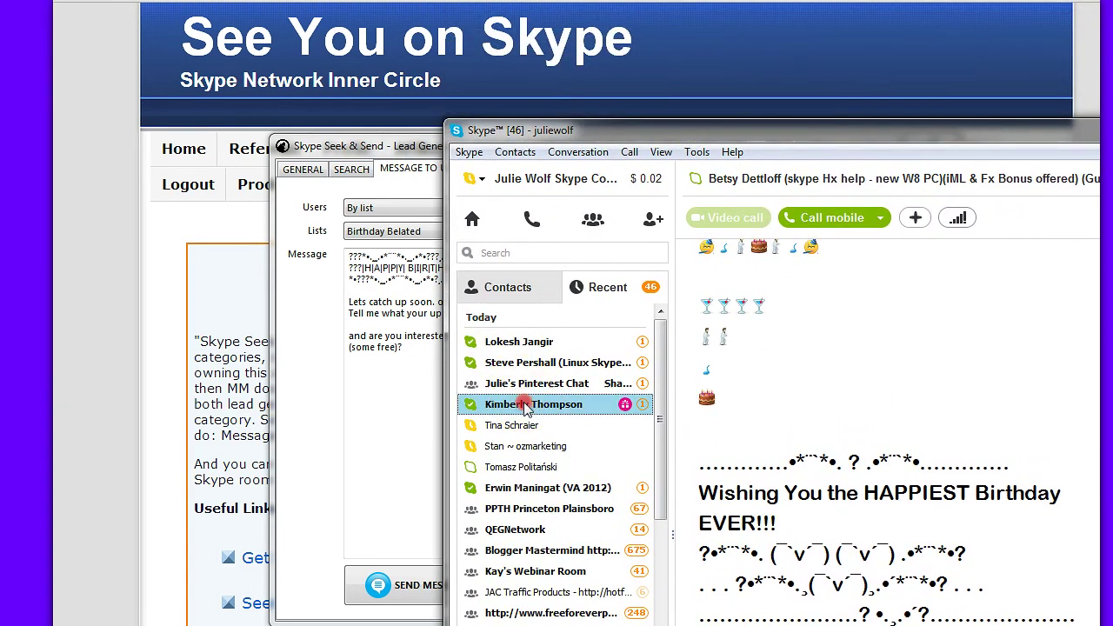
Add the contact to the JV list and reopen its Manage Lists menu to confirm
{"action": "right_click", "coordinate": [526, 407]}
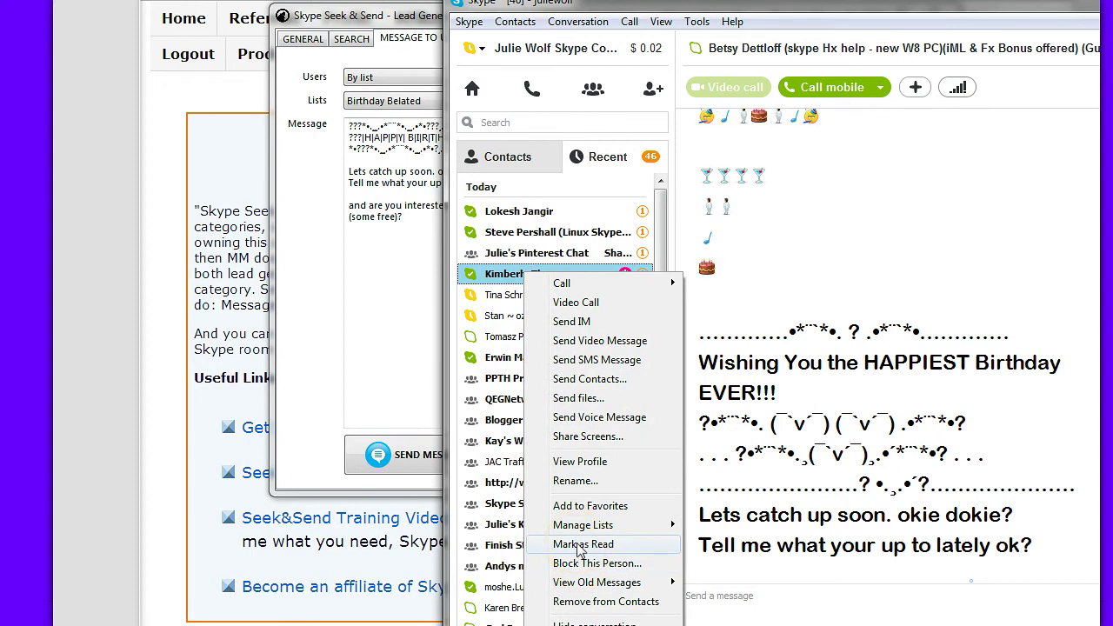
{"action": "mouse_move", "coordinate": [581, 526]}
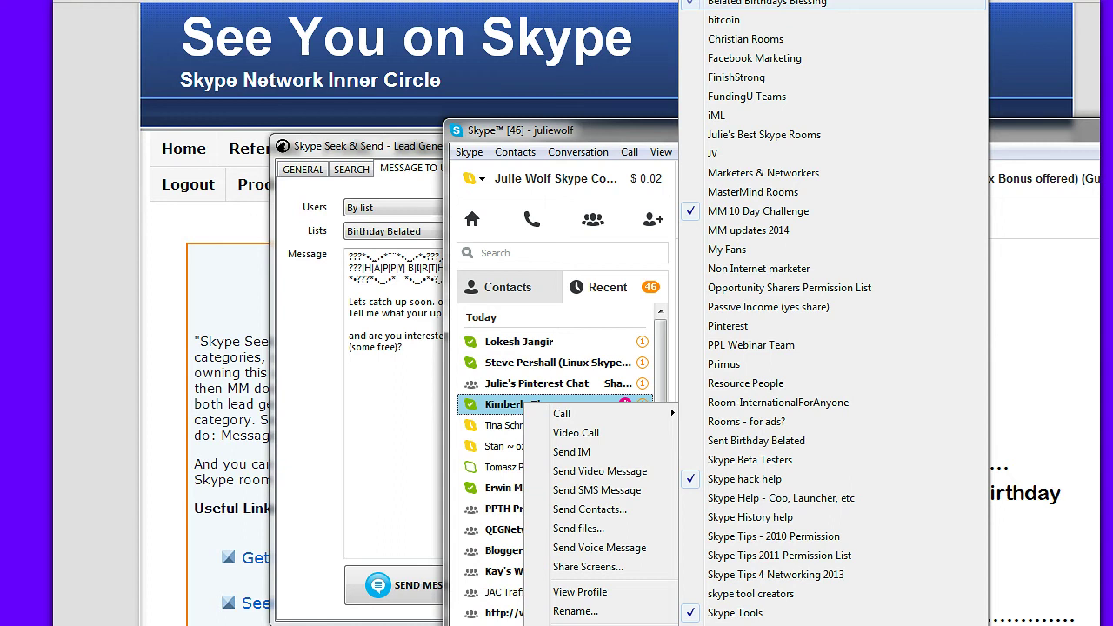
{"action": "left_click", "coordinate": [722, 154]}
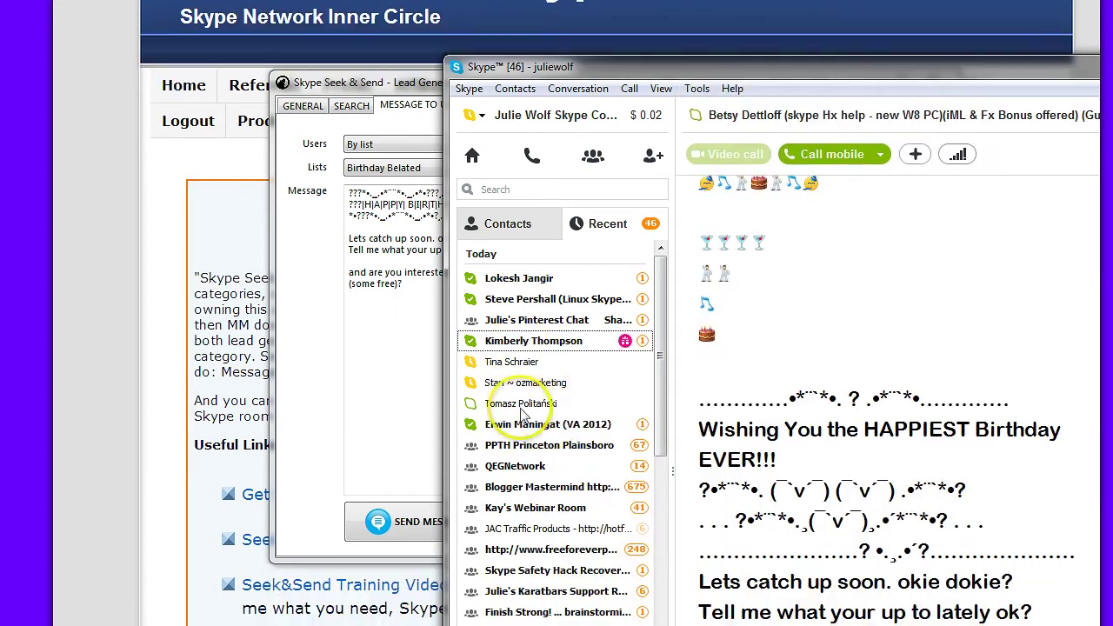
{"action": "right_click", "coordinate": [533, 347]}
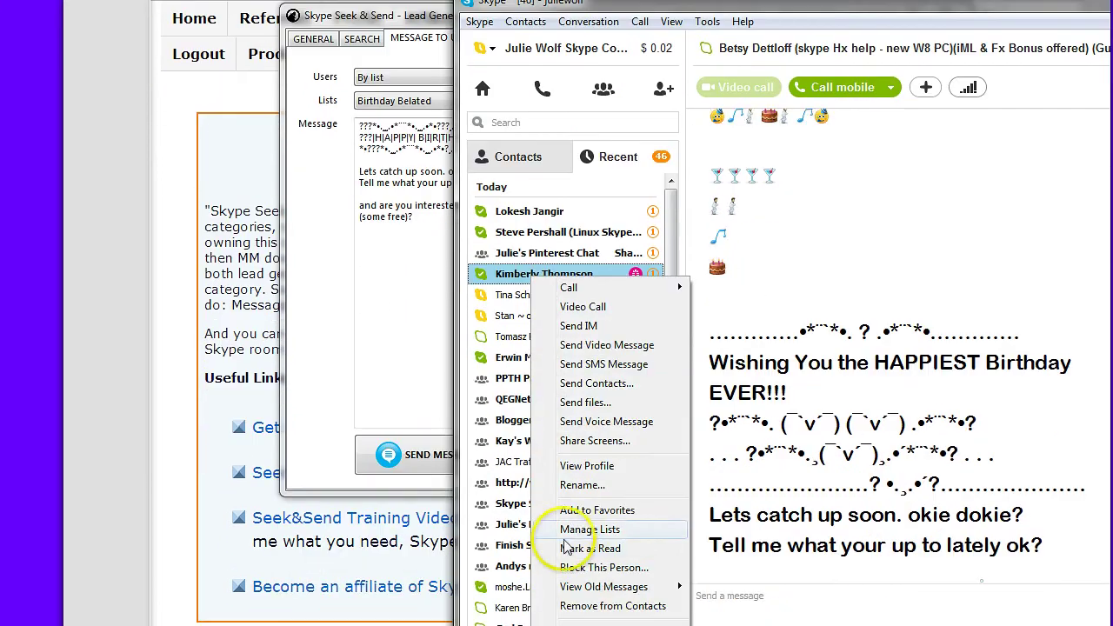
{"action": "mouse_move", "coordinate": [584, 536]}
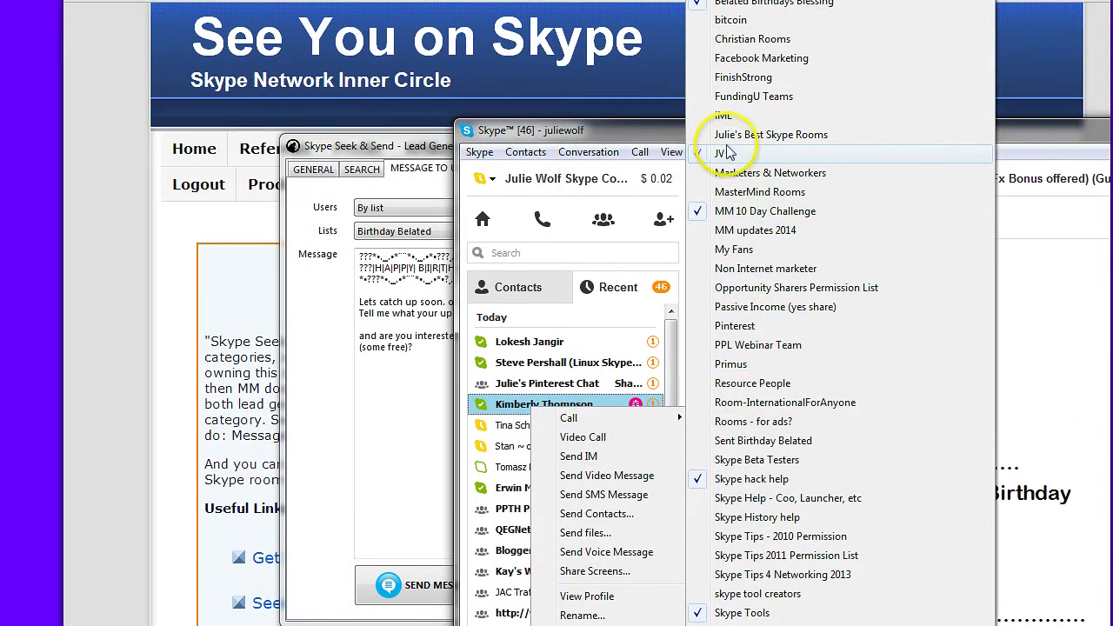
{"action": "left_click", "coordinate": [703, 158]}
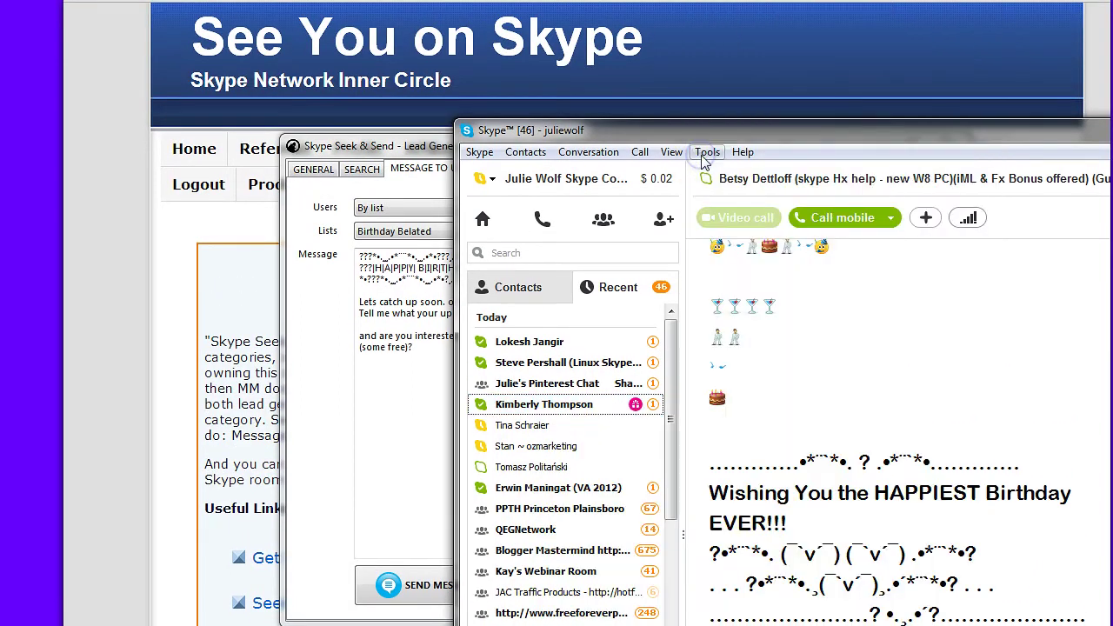
{"action": "right_click", "coordinate": [585, 405]}
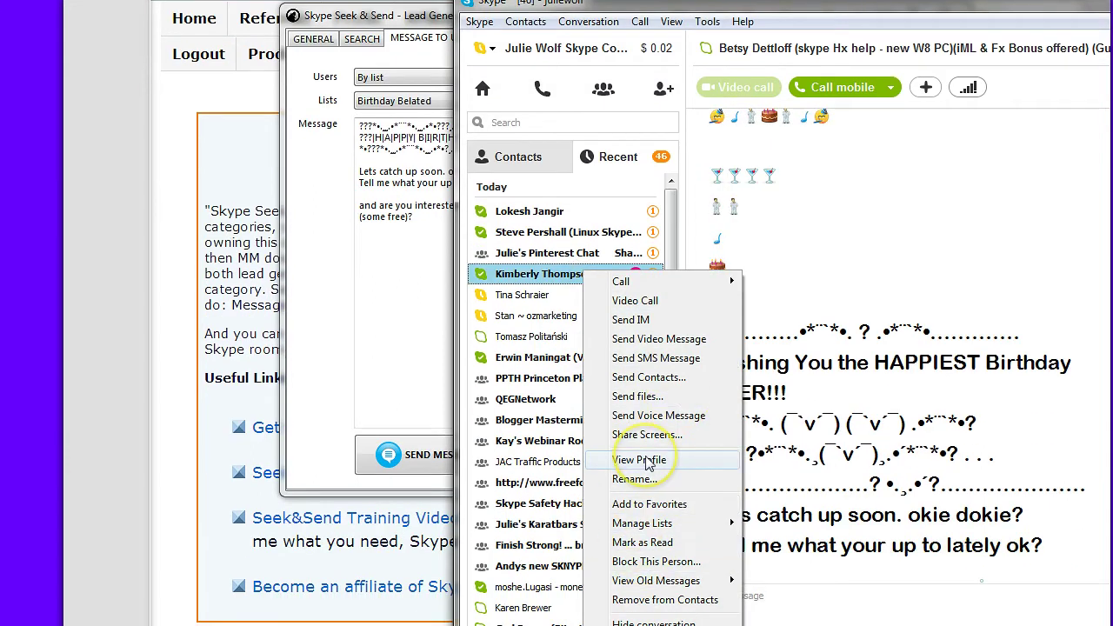
{"action": "mouse_move", "coordinate": [644, 524]}
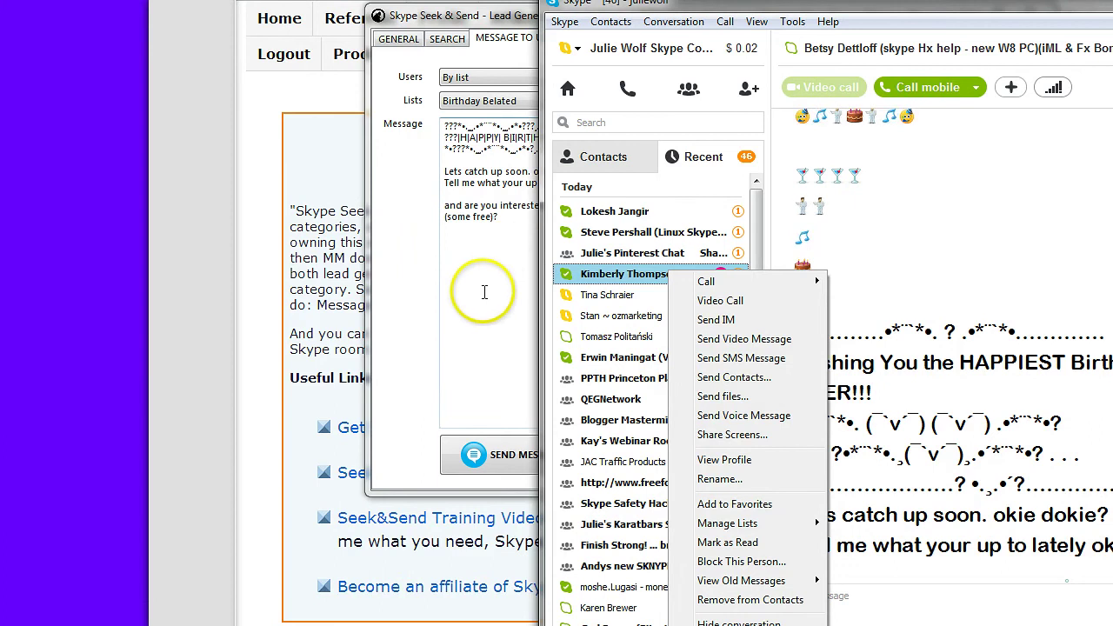
Switch the contacts pane filter from Resource People to All to list every contact
{"action": "left_click", "coordinate": [628, 159]}
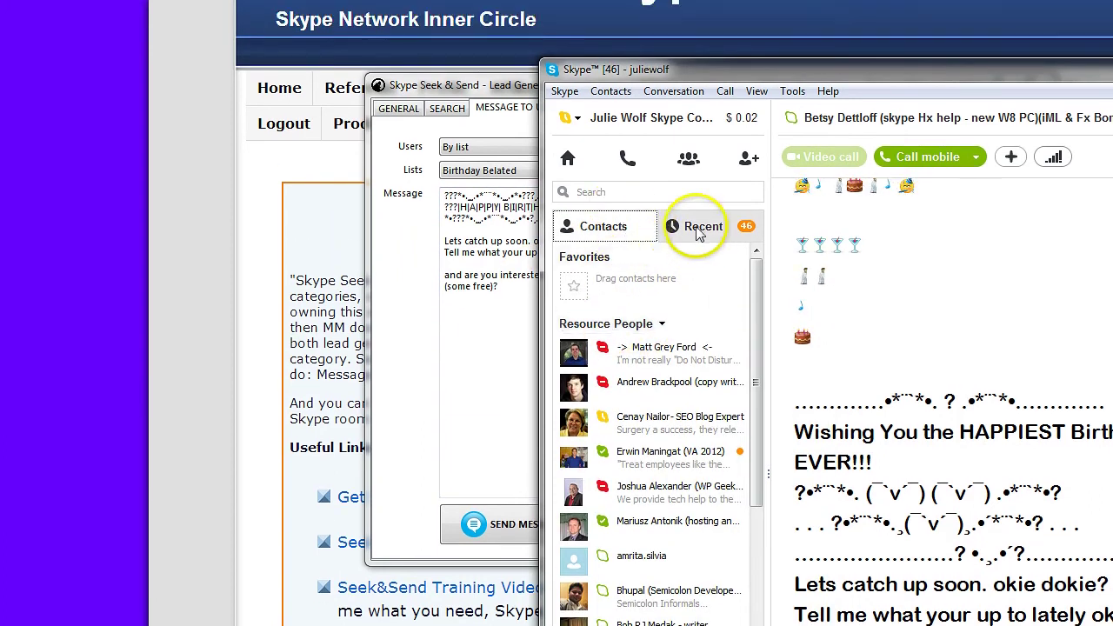
{"action": "left_click", "coordinate": [698, 231]}
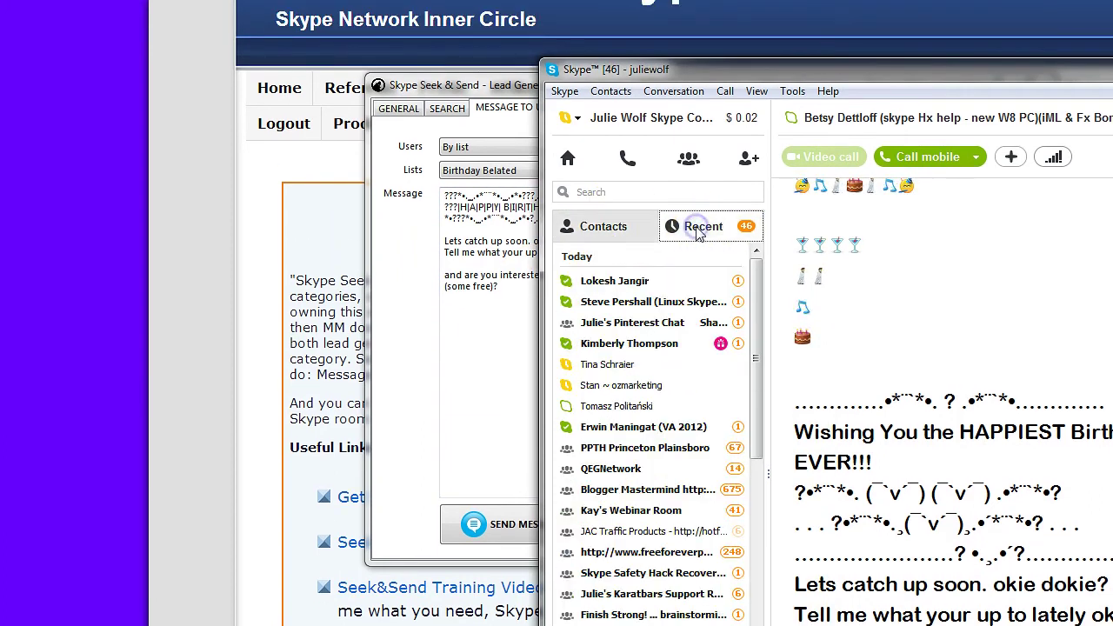
{"action": "left_click", "coordinate": [611, 229]}
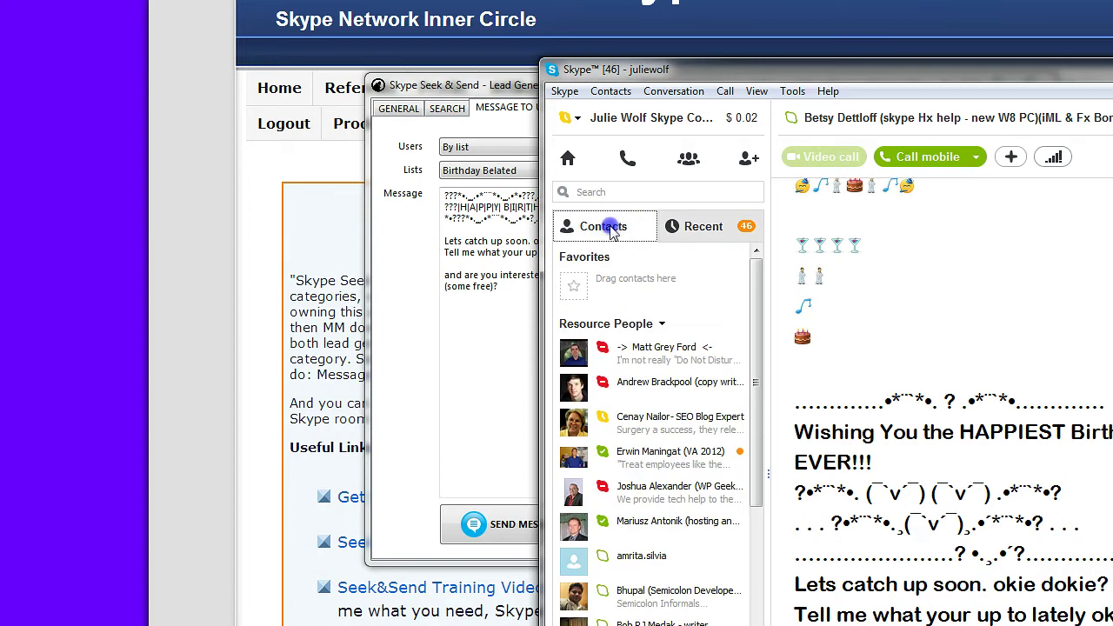
{"action": "left_click", "coordinate": [662, 325]}
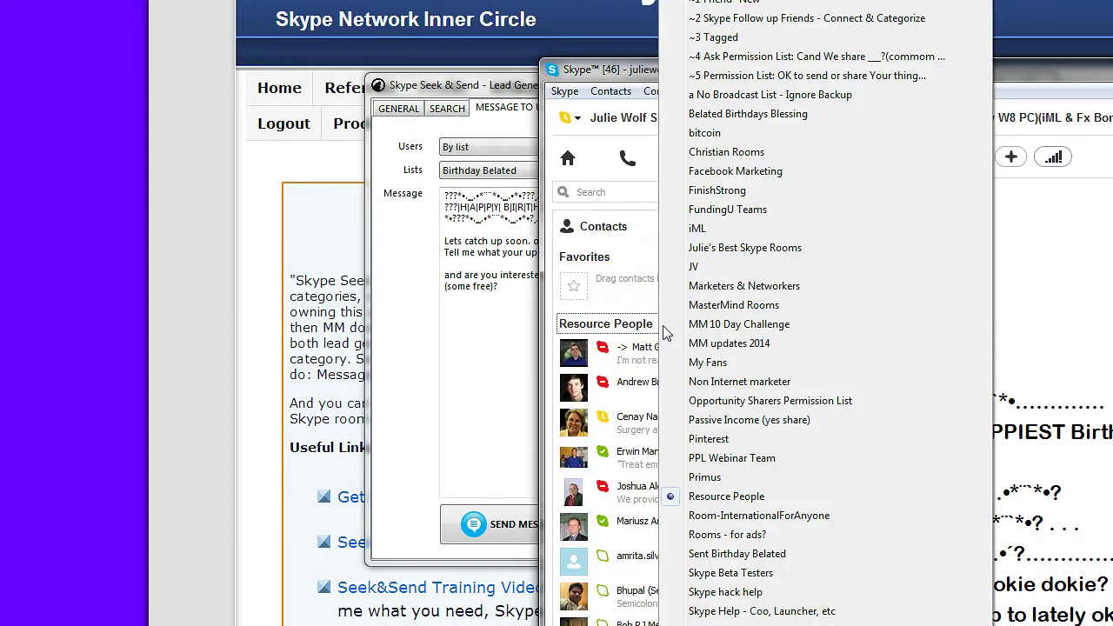
{"action": "left_click", "coordinate": [687, 49]}
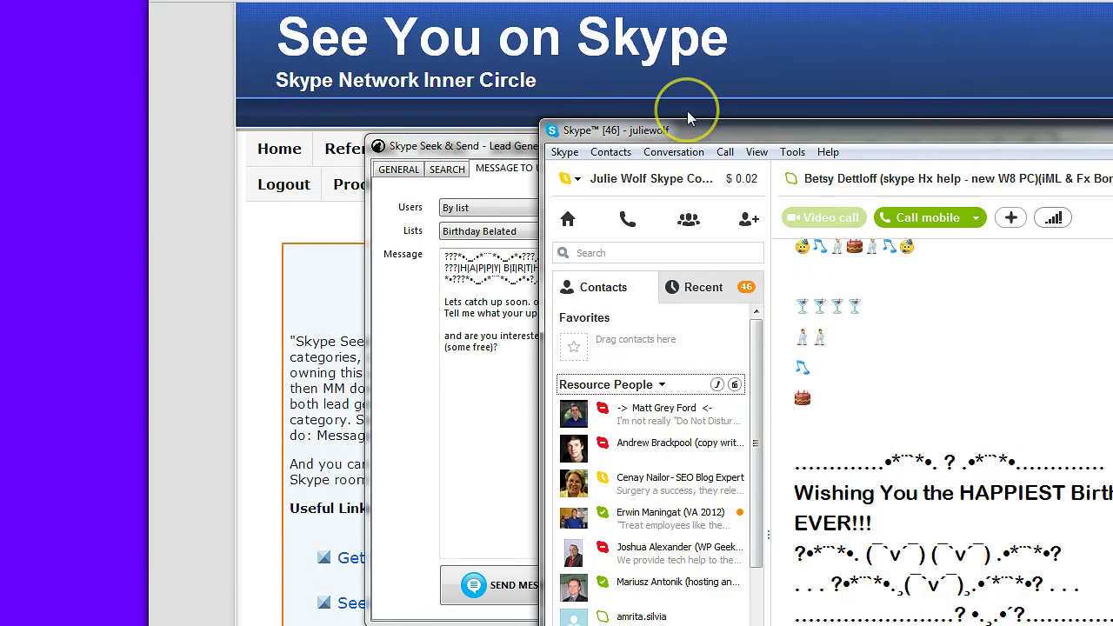
{"action": "left_click", "coordinate": [662, 384]}
{"action": "left_click", "coordinate": [676, 392]}
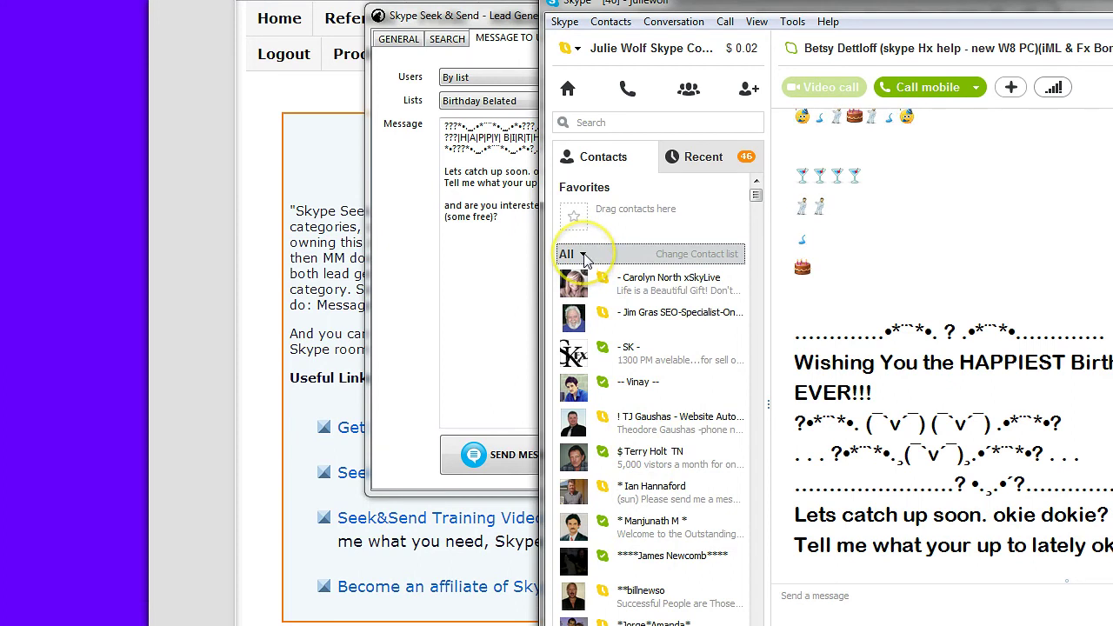
{"action": "left_click", "coordinate": [584, 254]}
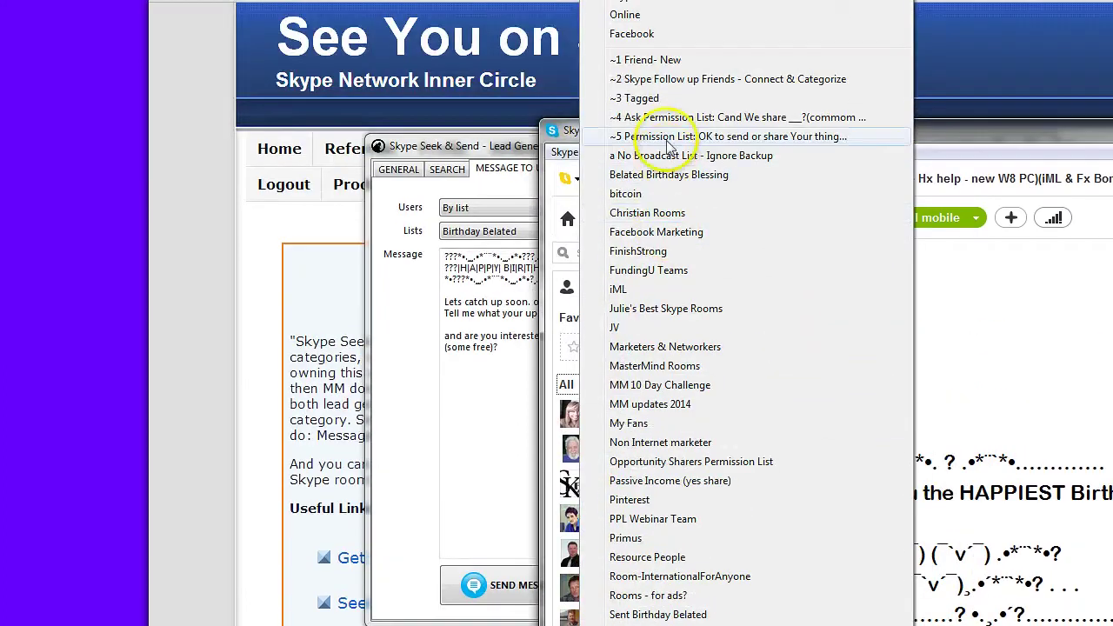
{"action": "scroll", "coordinate": [726, 313], "scroll_direction": "down", "scroll_amount": 5}
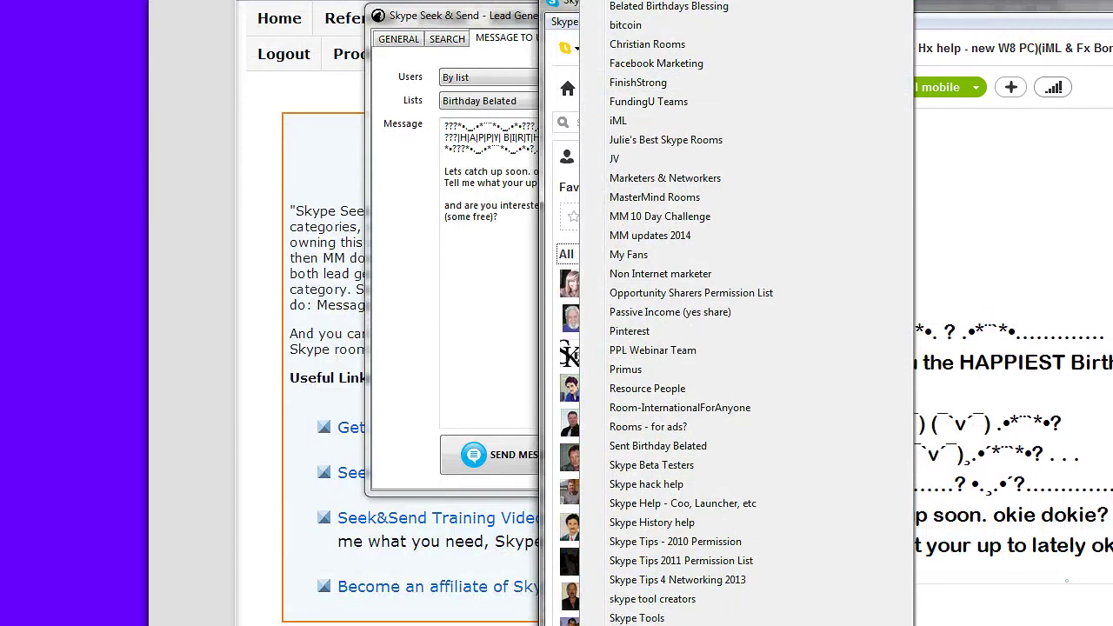
{"action": "scroll", "coordinate": [726, 313], "scroll_direction": "down", "scroll_amount": 6}
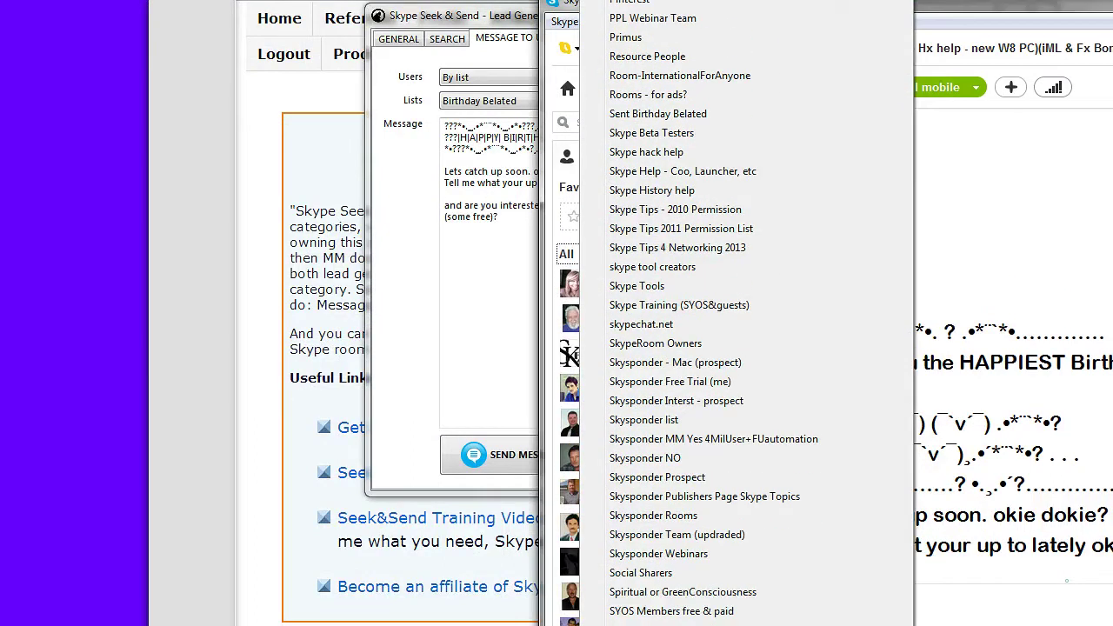
{"action": "scroll", "coordinate": [726, 313], "scroll_direction": "down", "scroll_amount": 4}
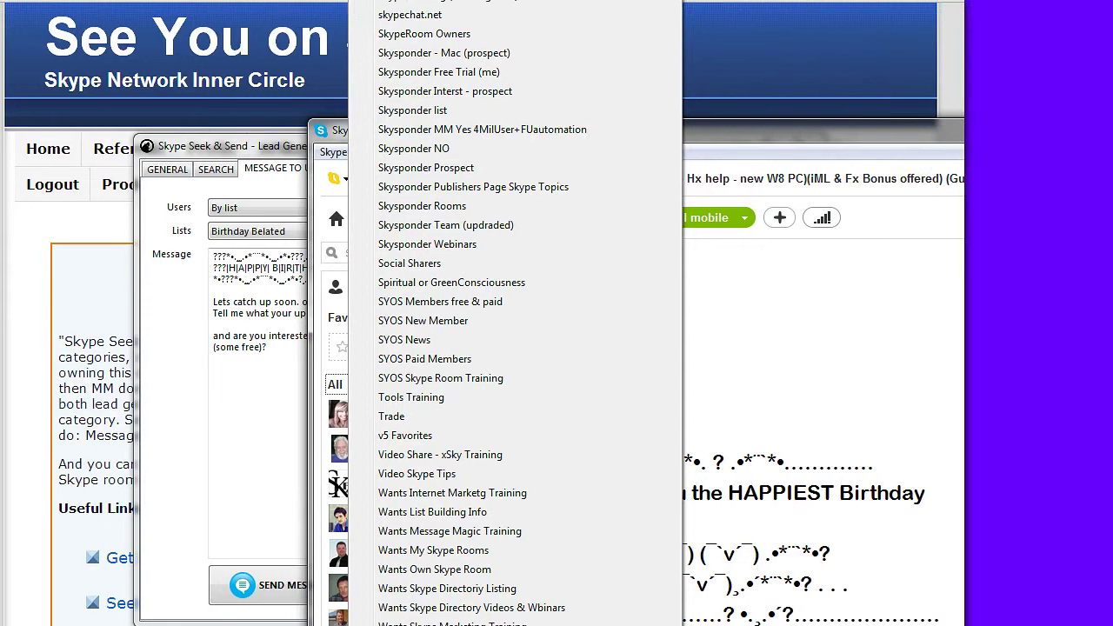
{"action": "left_click", "coordinate": [976, 19]}
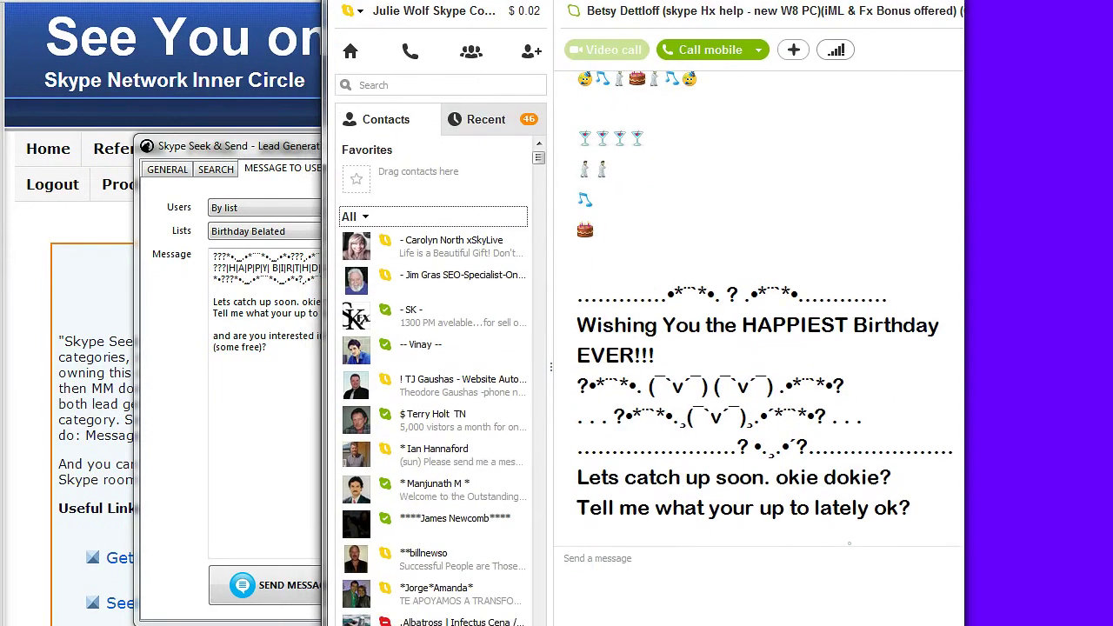
{"action": "left_click_drag", "start_coordinate": [801, 607], "coordinate": [800, 465]}
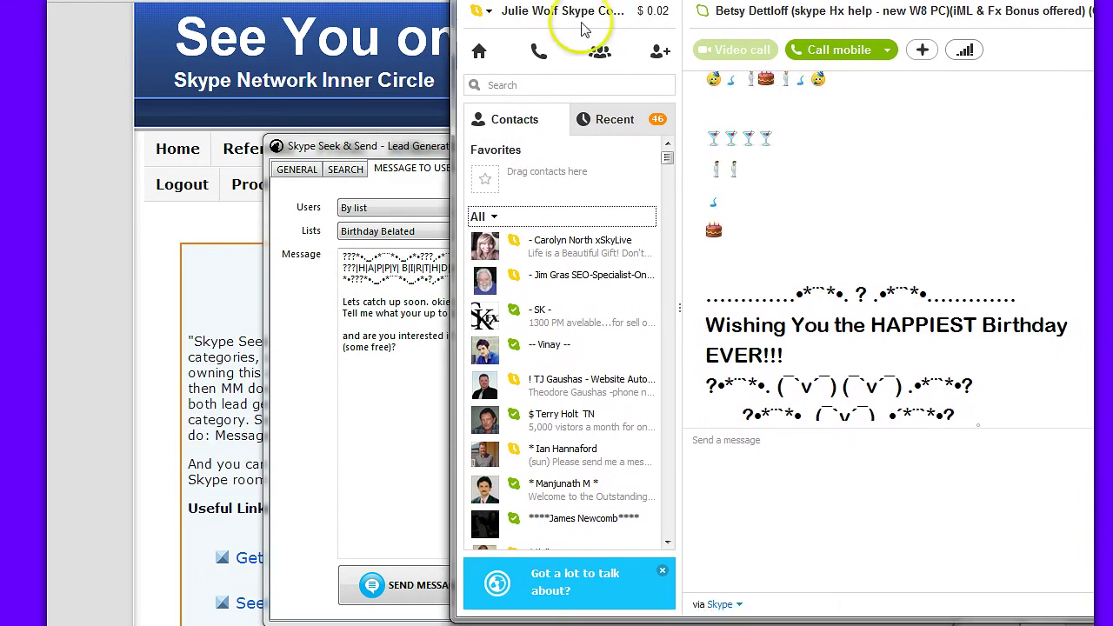
{"action": "left_click", "coordinate": [524, 219]}
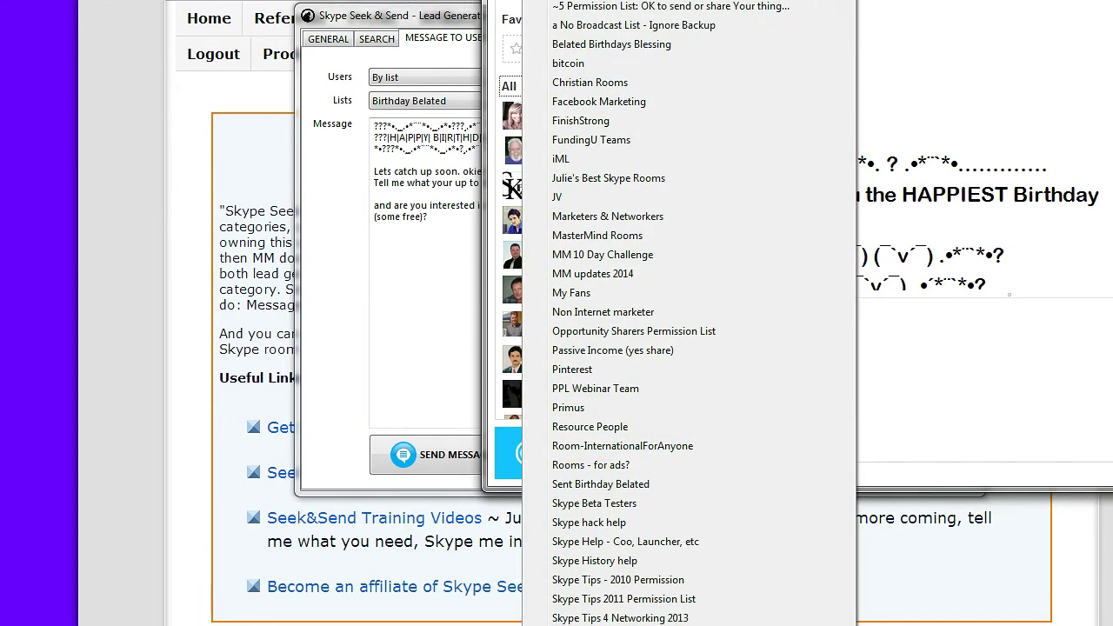
{"action": "scroll", "coordinate": [661, 313], "scroll_direction": "down", "scroll_amount": 5}
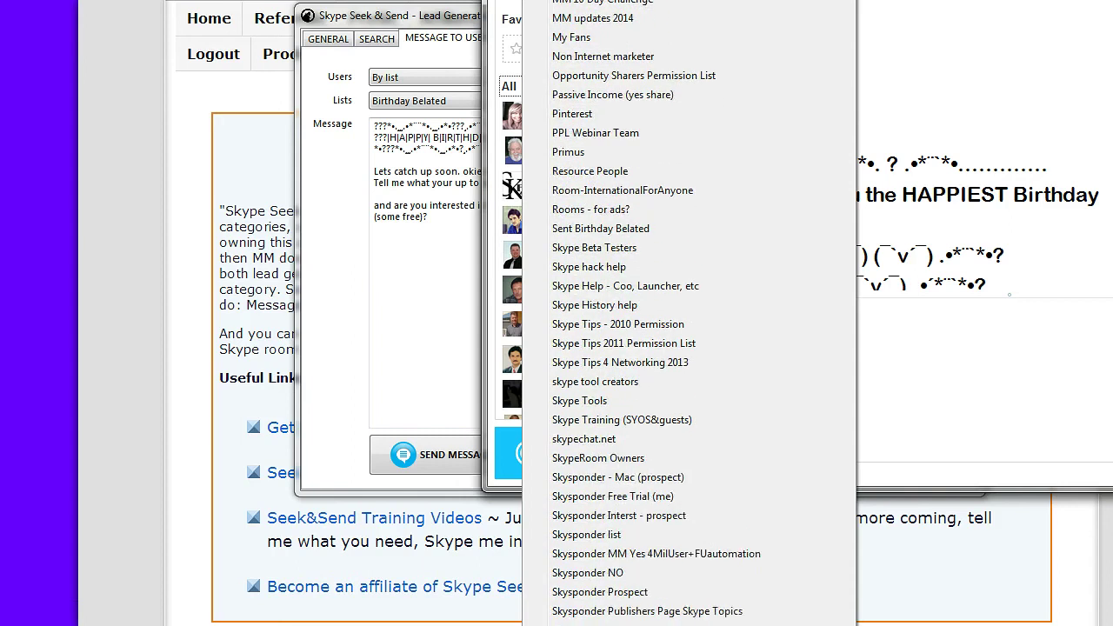
{"action": "scroll", "coordinate": [661, 314], "scroll_direction": "down", "scroll_amount": 6}
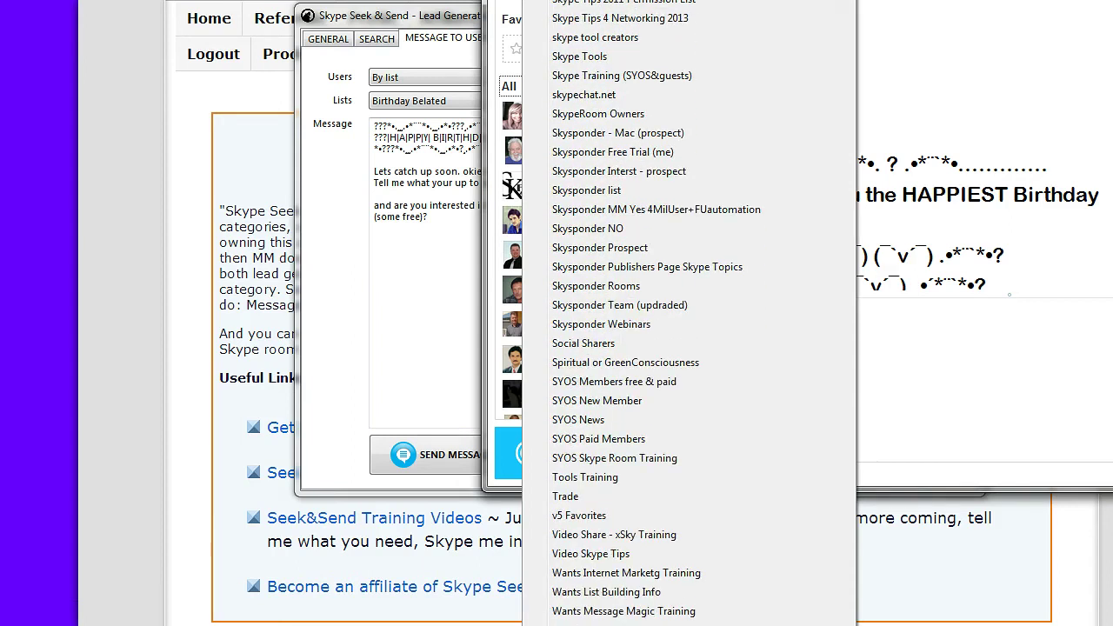
{"action": "scroll", "coordinate": [661, 313], "scroll_direction": "down", "scroll_amount": 4}
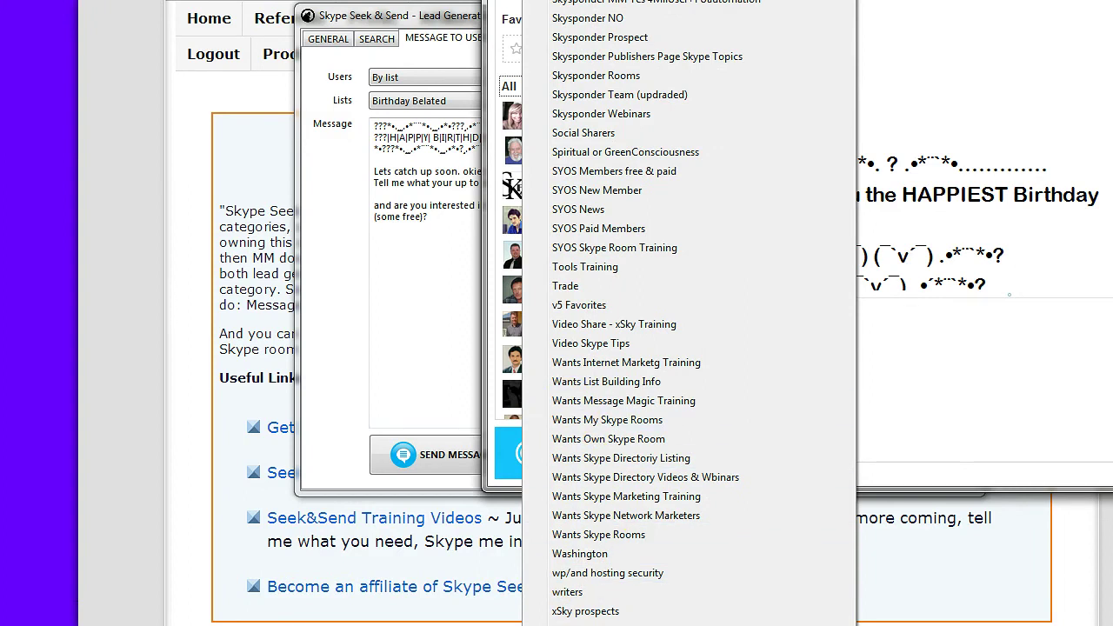
{"action": "scroll", "coordinate": [722, 313], "scroll_direction": "up", "scroll_amount": 5}
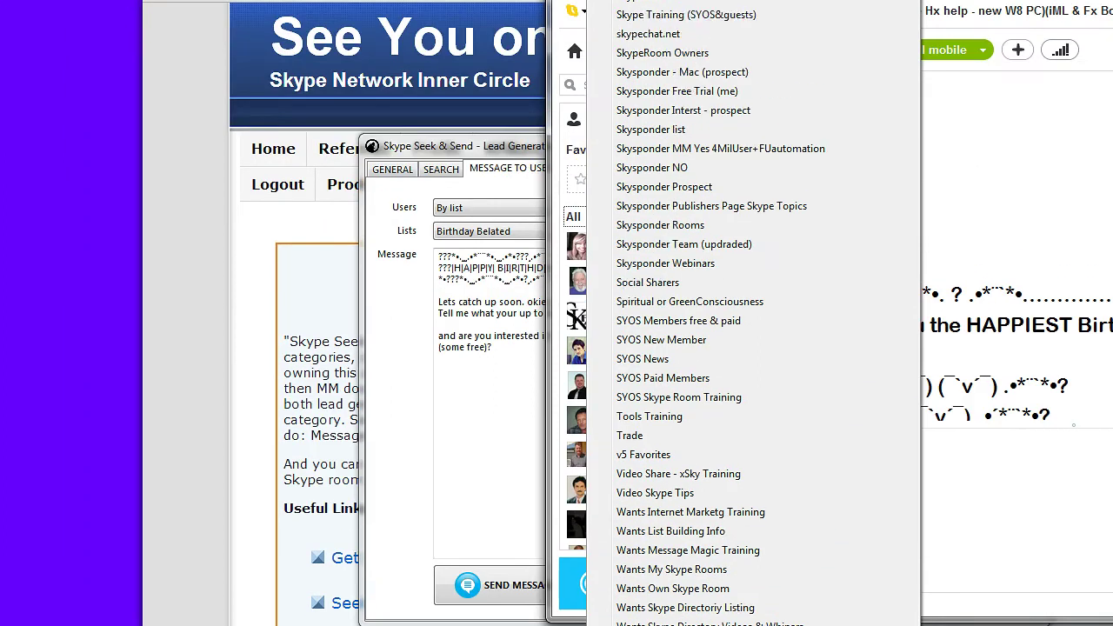
{"action": "scroll", "coordinate": [721, 313], "scroll_direction": "up", "scroll_amount": 6}
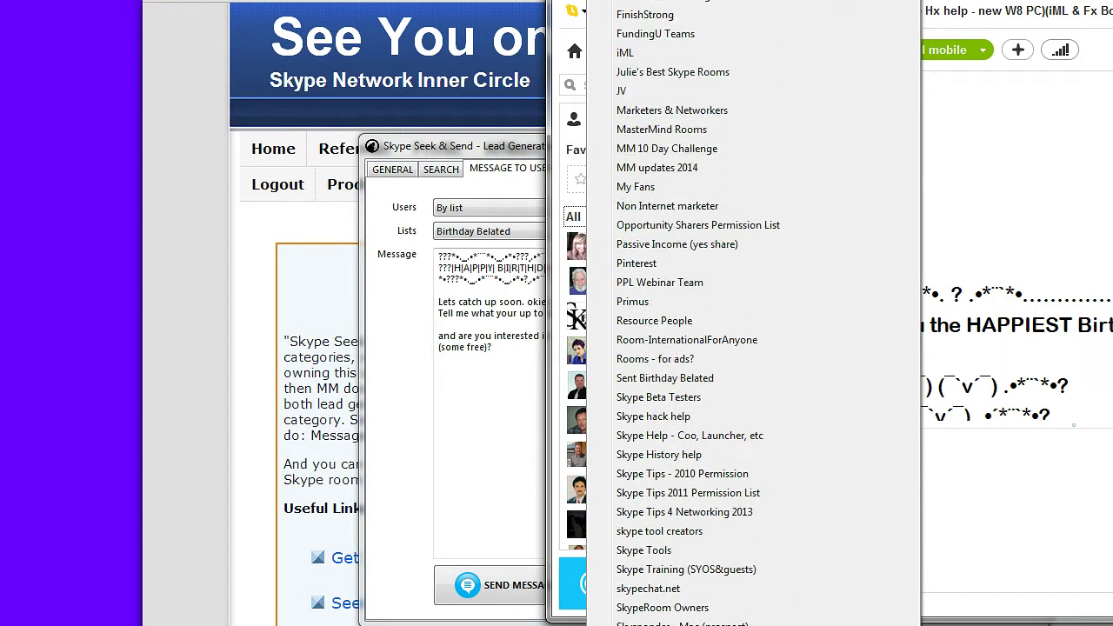
{"action": "key", "text": "Escape"}
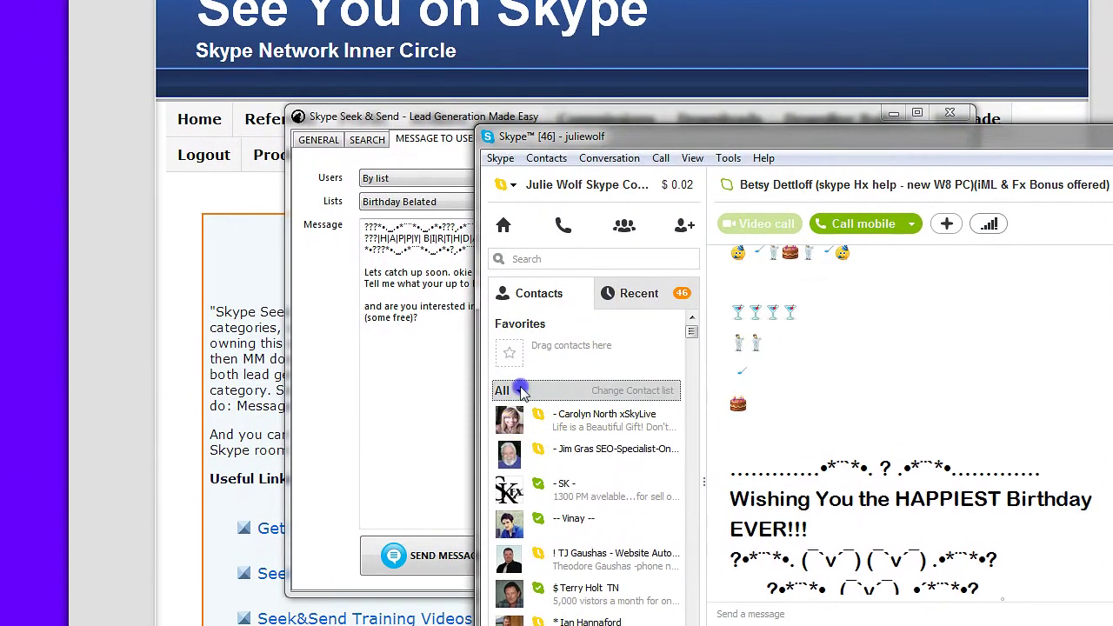
{"action": "left_click", "coordinate": [487, 416]}
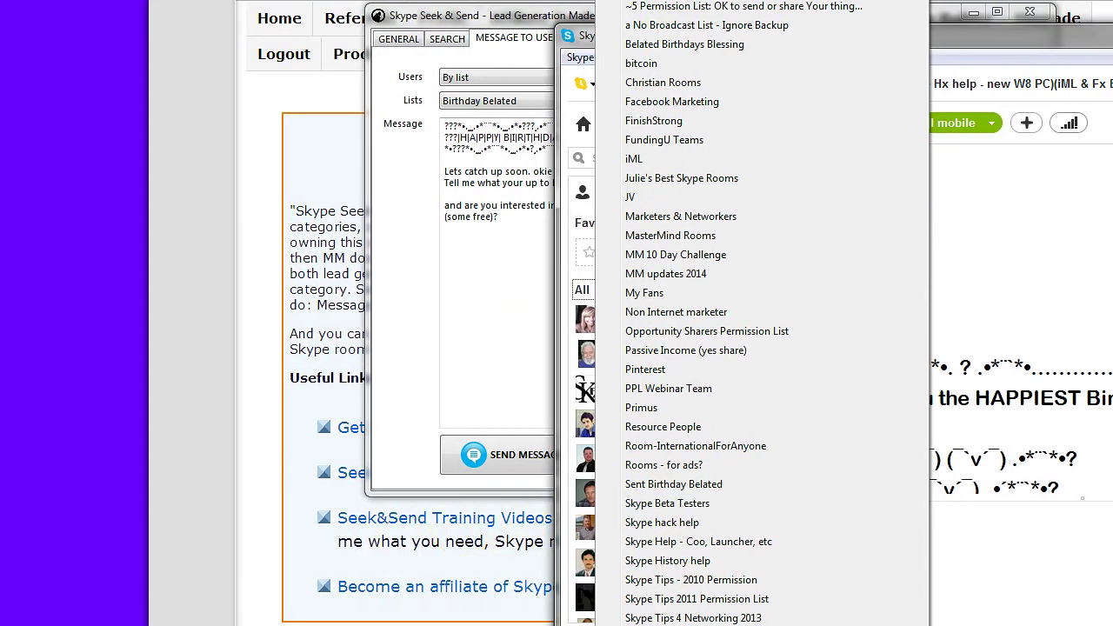
{"action": "left_click", "coordinate": [623, 59]}
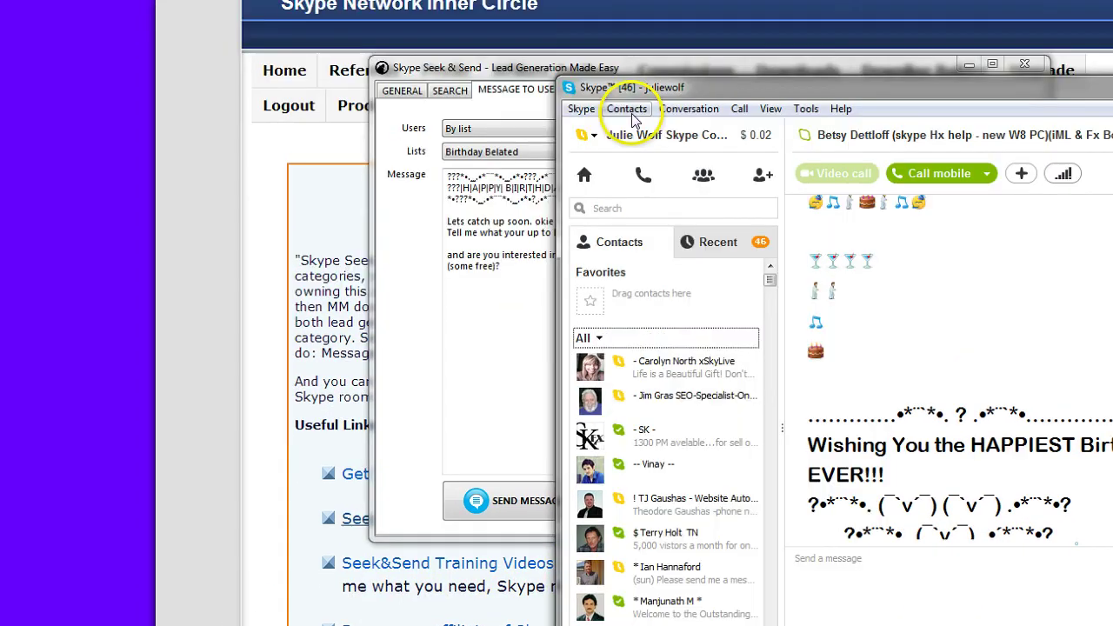
Check the contact group filter, then view the saved lists under Contacts > Contact Lists
{"action": "left_click", "coordinate": [599, 339]}
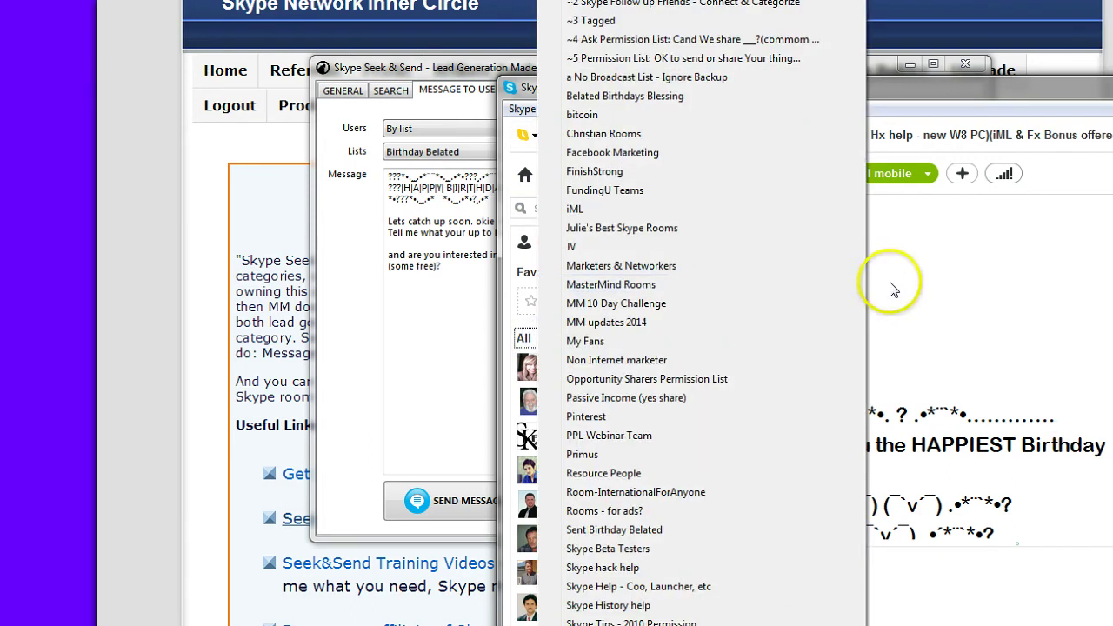
{"action": "left_click", "coordinate": [957, 284]}
{"action": "left_click", "coordinate": [557, 109]}
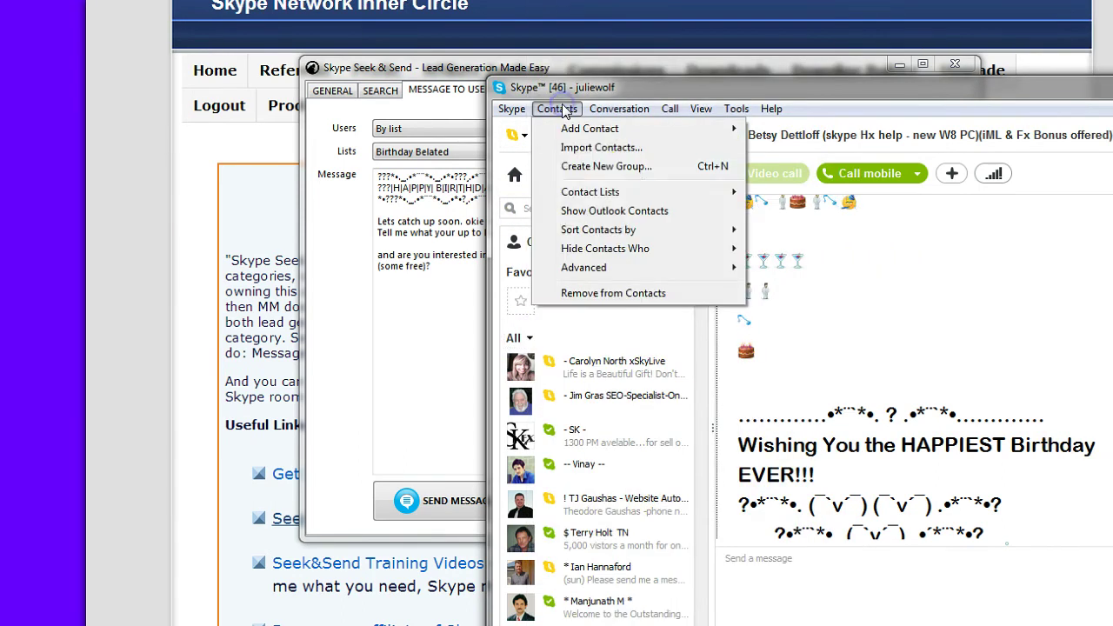
{"action": "mouse_move", "coordinate": [591, 198]}
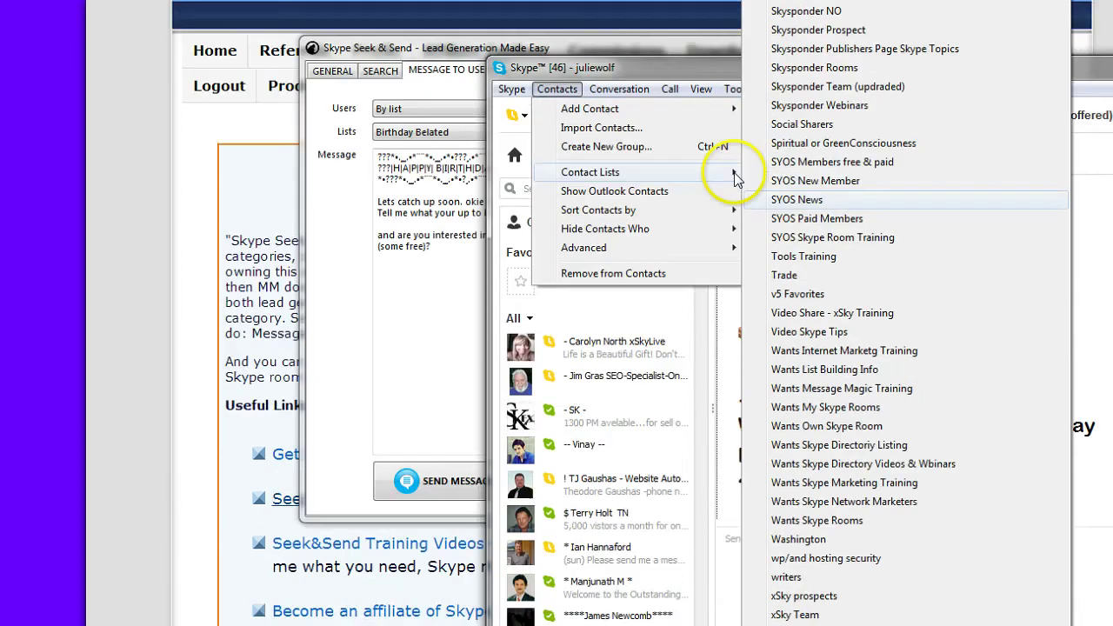
In Seek & Send, keep Users on By list and change the list to Marketers & Networkers
{"action": "mouse_move", "coordinate": [581, 109]}
{"action": "left_click", "coordinate": [477, 388]}
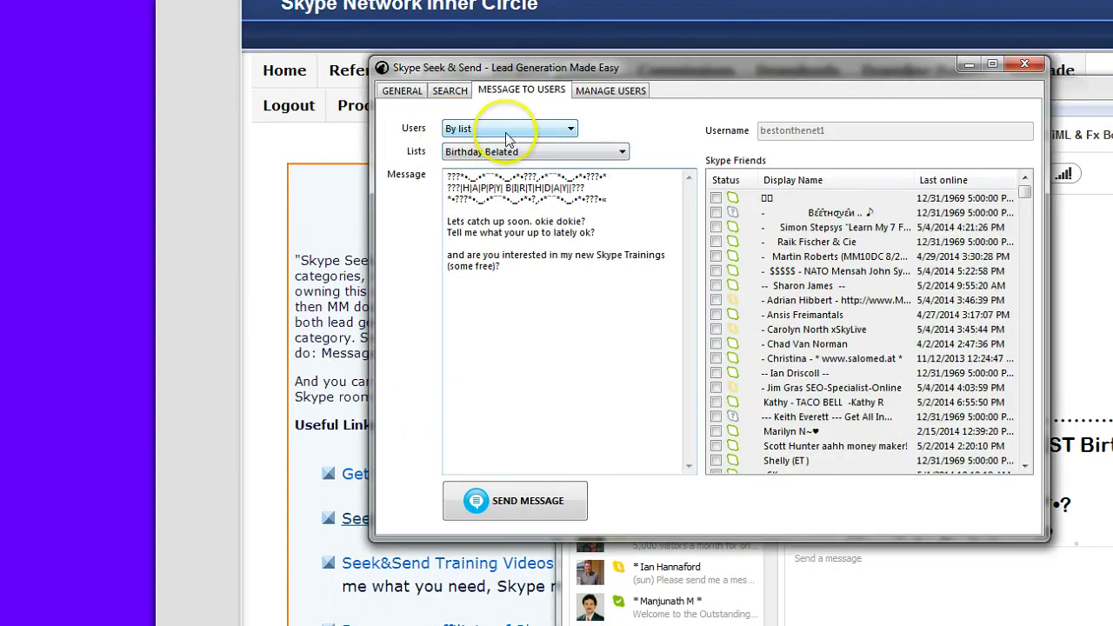
{"action": "left_click", "coordinate": [623, 152]}
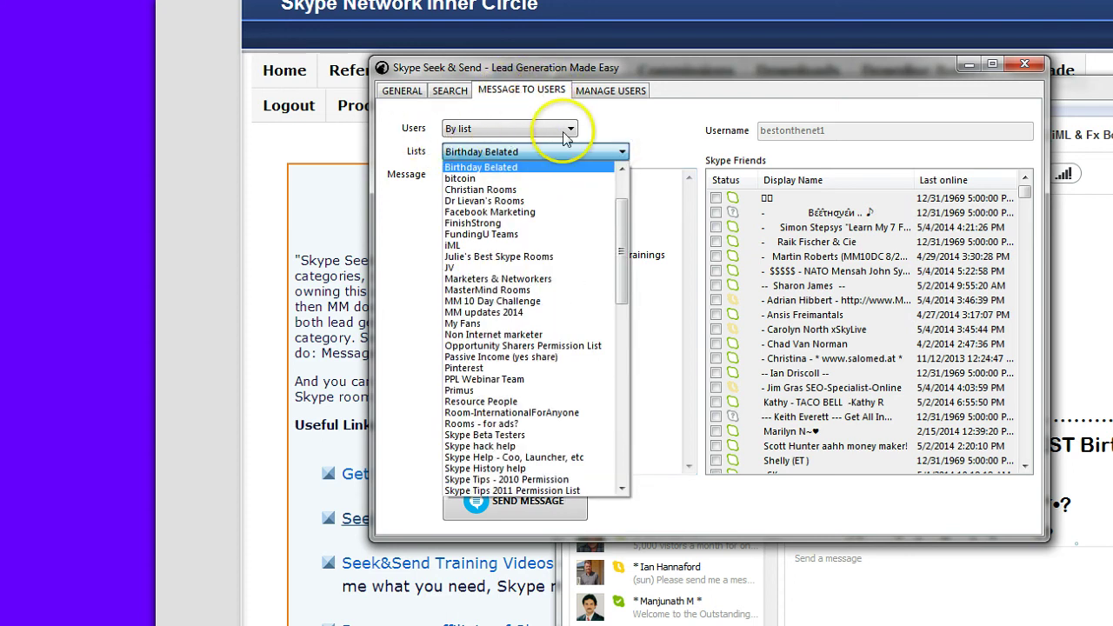
{"action": "left_click", "coordinate": [531, 130]}
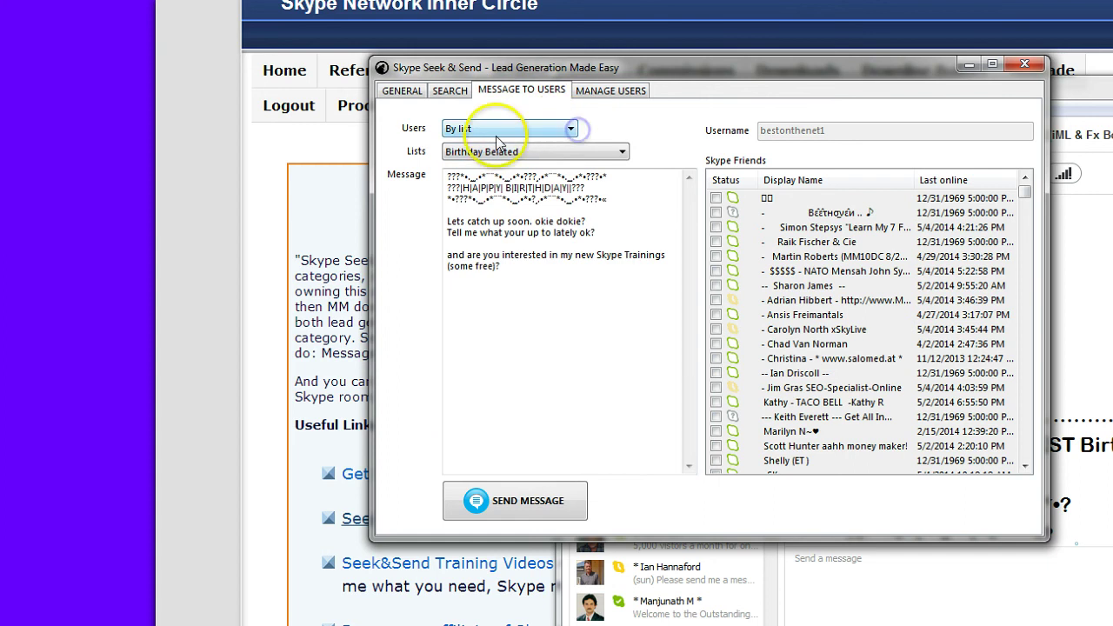
{"action": "left_click", "coordinate": [569, 131]}
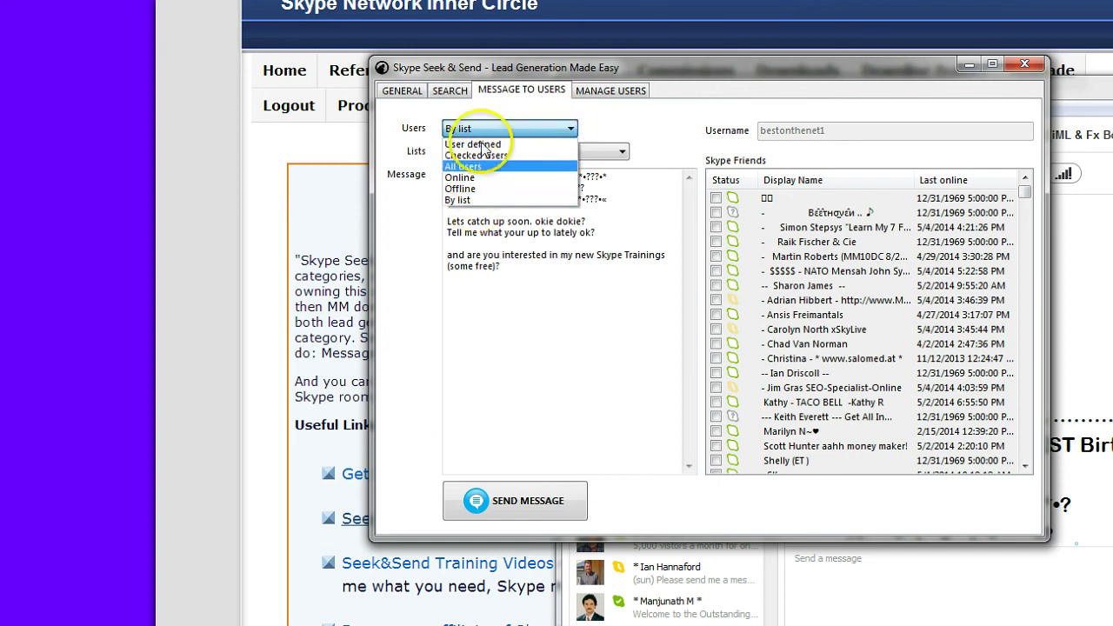
{"action": "left_click", "coordinate": [481, 201]}
{"action": "left_click", "coordinate": [622, 153]}
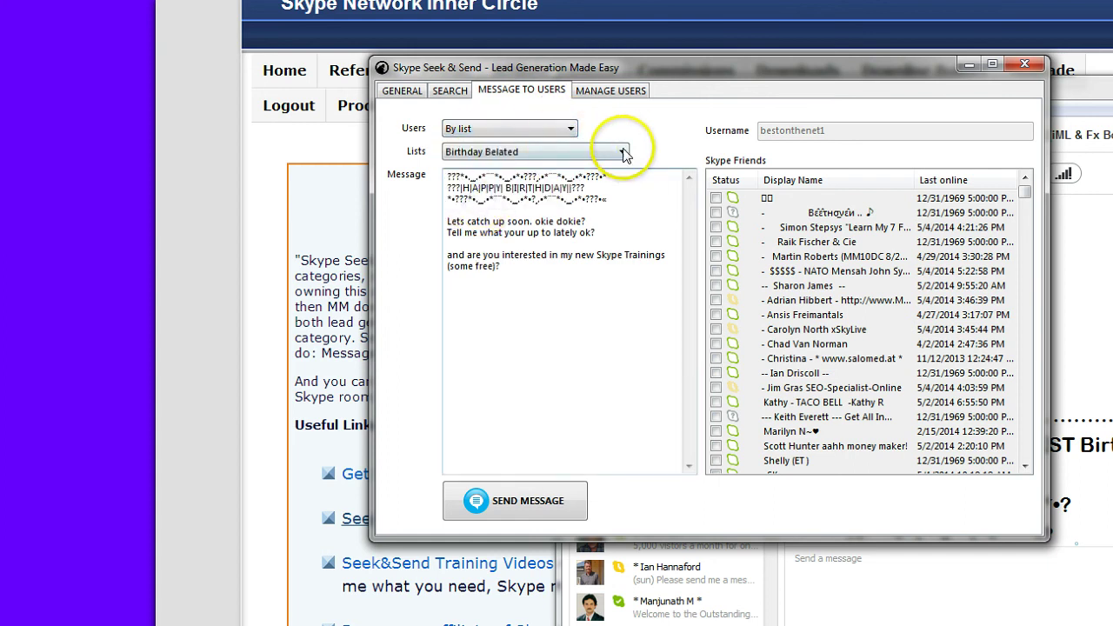
{"action": "left_click_drag", "start_coordinate": [621, 201], "coordinate": [645, 162]}
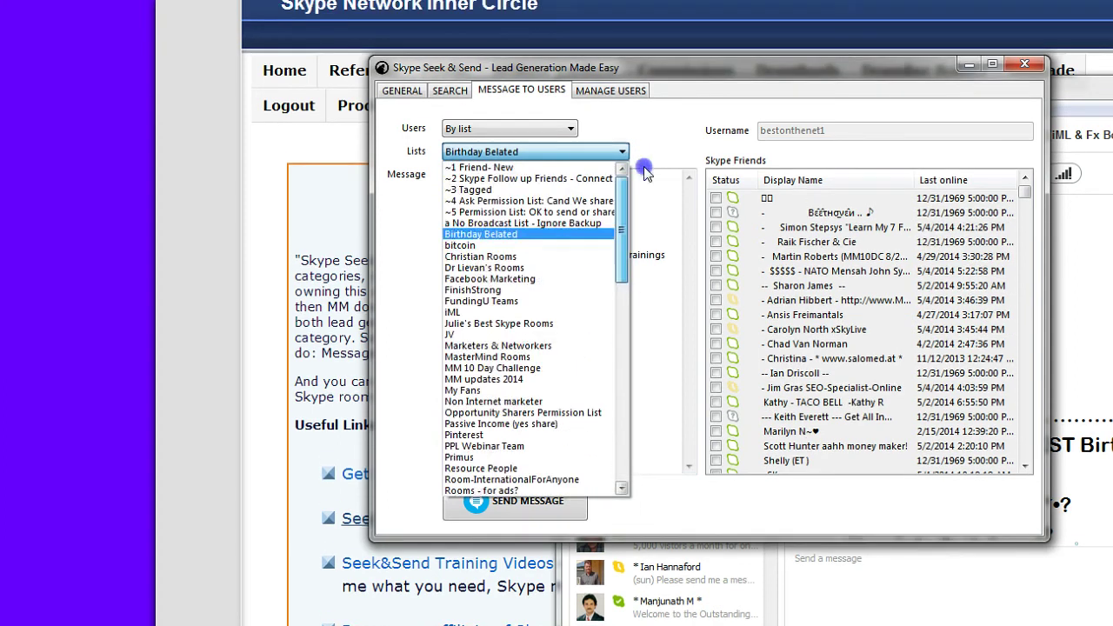
{"action": "left_click", "coordinate": [485, 345]}
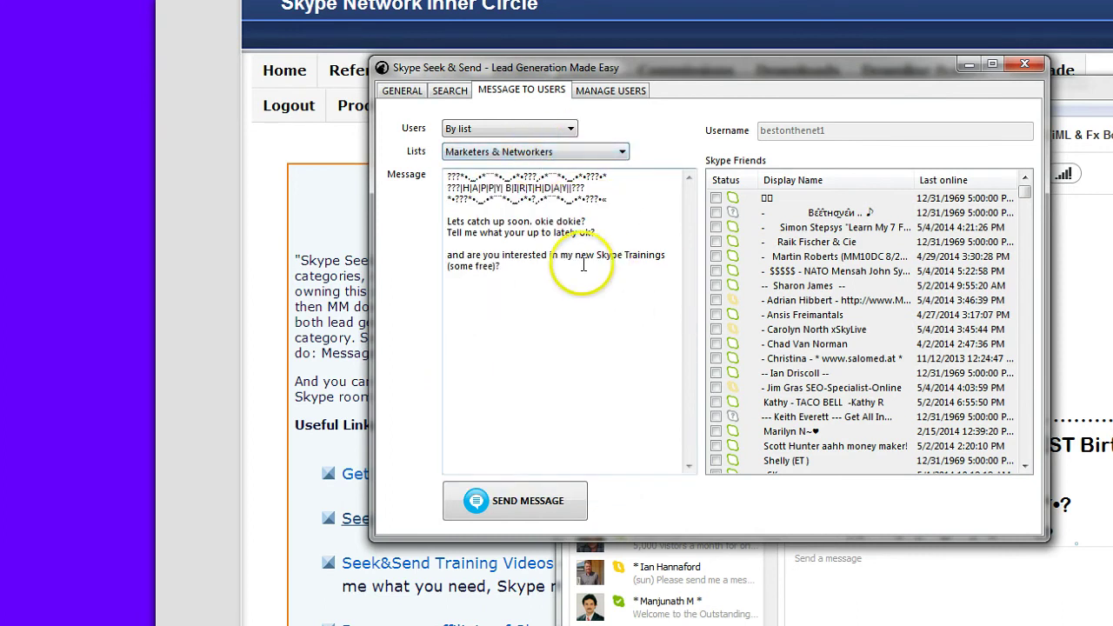
Replace the message text with 'Hi Hows your networking going?'
{"action": "left_click_drag", "start_coordinate": [514, 273], "coordinate": [436, 164]}
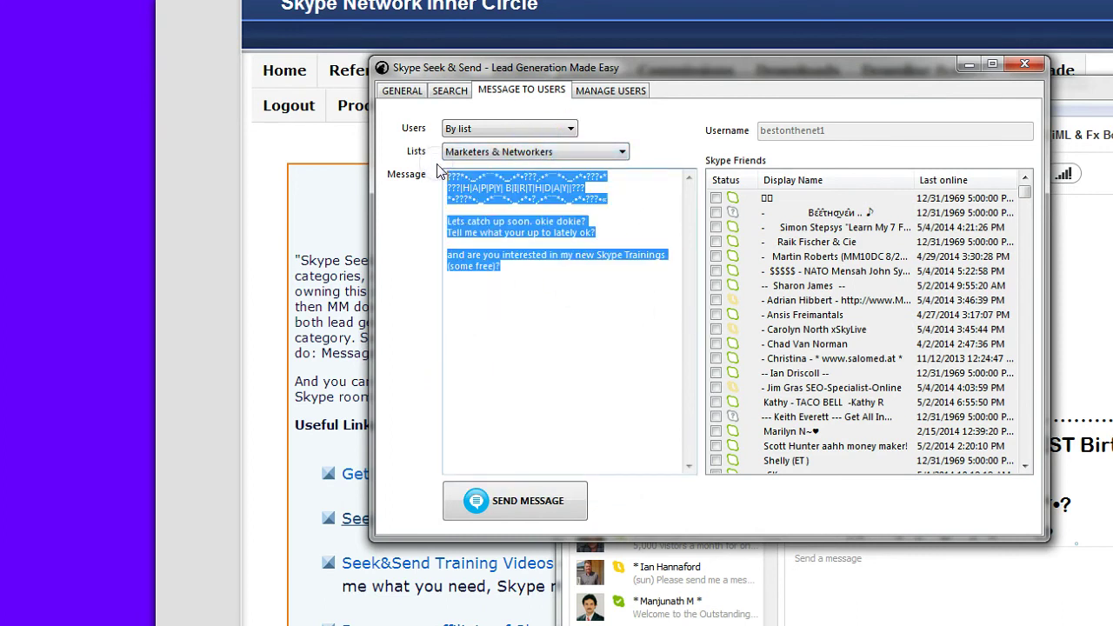
{"action": "type", "text": "Hi"}
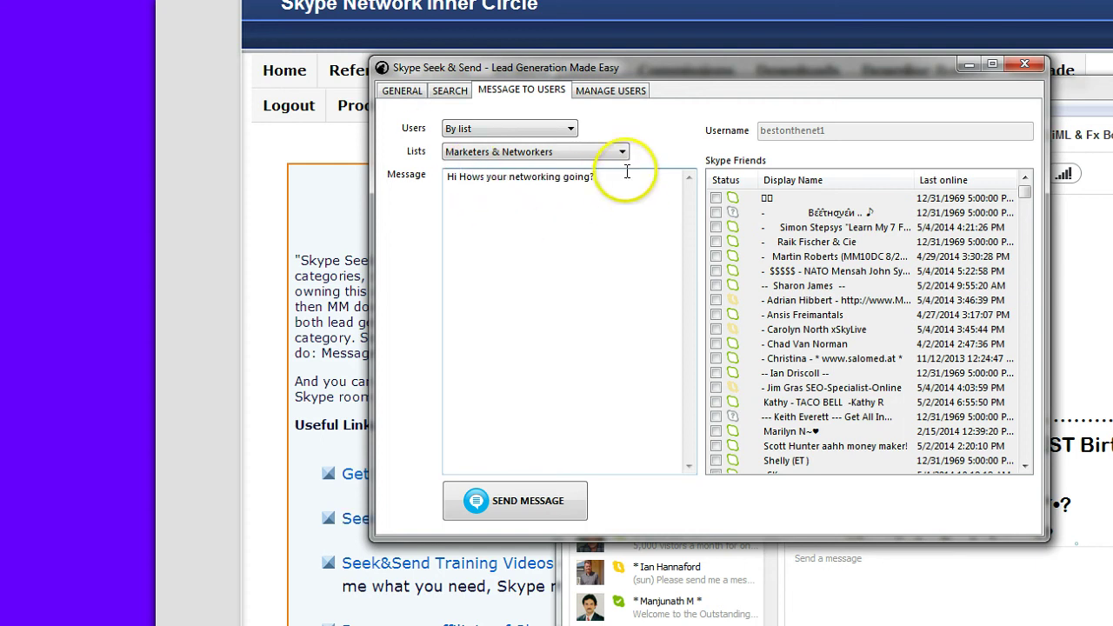
{"action": "left_click_drag", "start_coordinate": [619, 178], "coordinate": [419, 176]}
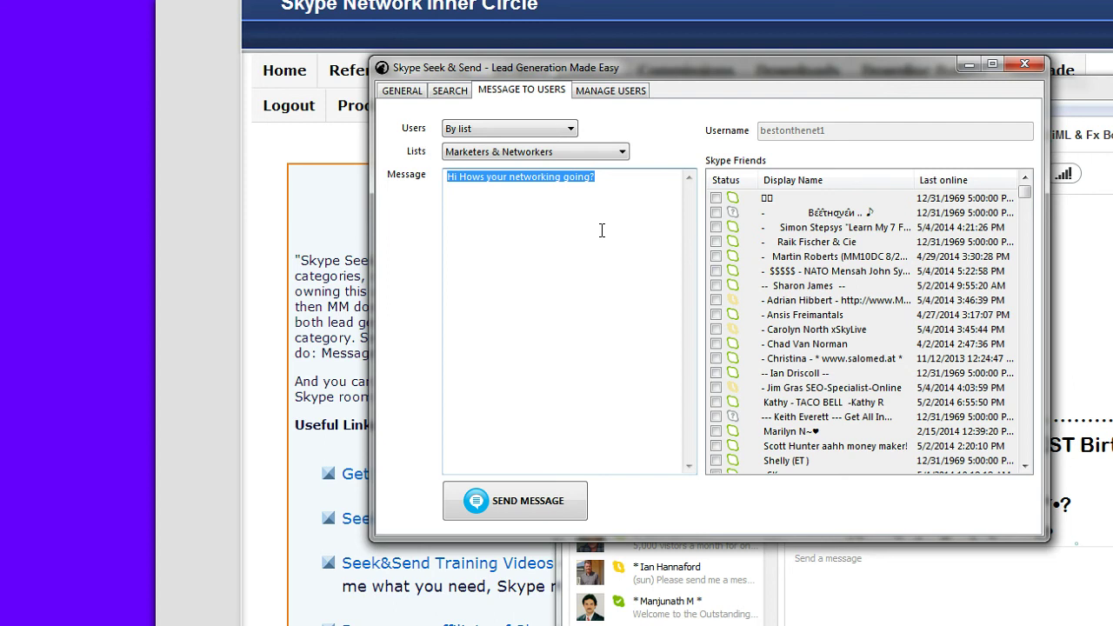
{"action": "left_click", "coordinate": [608, 205]}
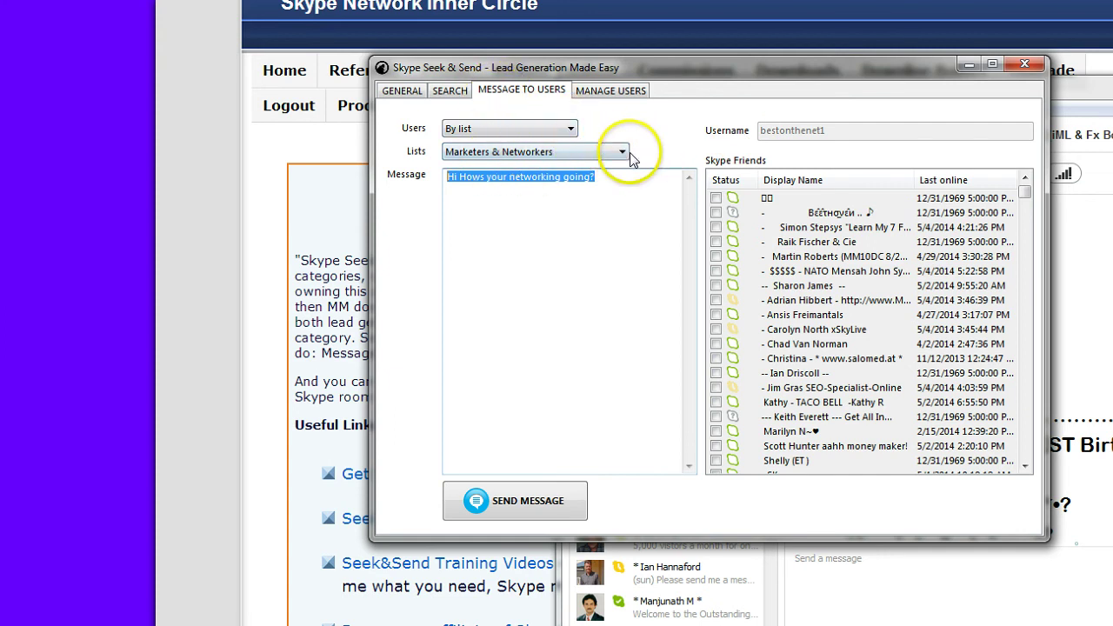
Keep Marketers & Networkers as the list and bring the Skype chat forward
{"action": "left_click", "coordinate": [623, 153]}
{"action": "left_click", "coordinate": [621, 162]}
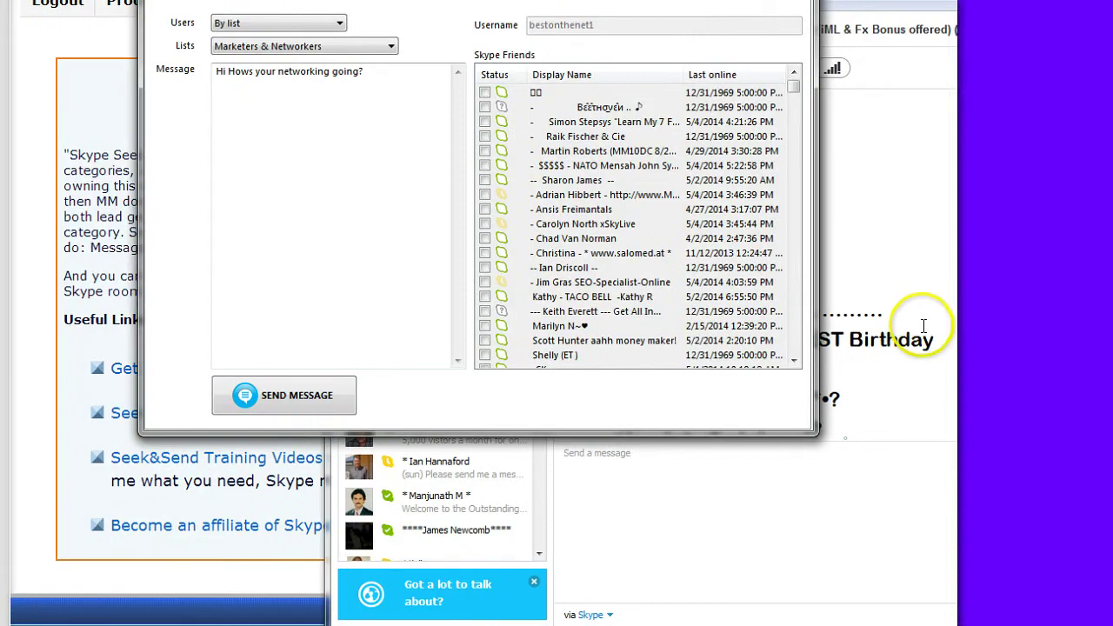
{"action": "left_click", "coordinate": [900, 309]}
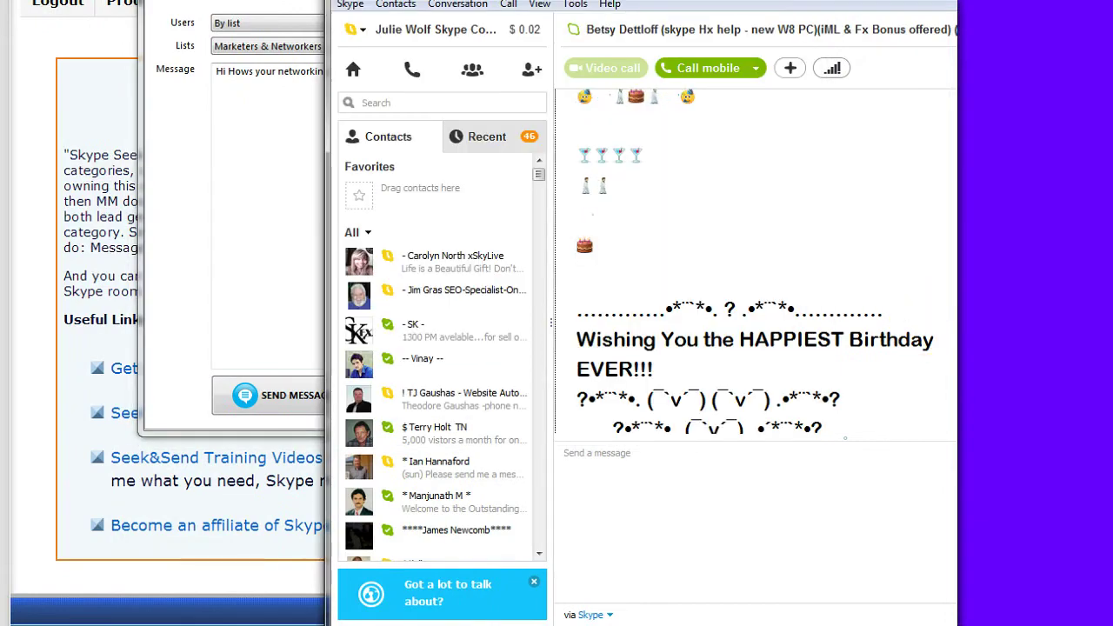
Select the whole belated birthday song with its Happy Birthday lines and copy it
{"action": "scroll", "coordinate": [755, 261], "scroll_direction": "up", "scroll_amount": 10}
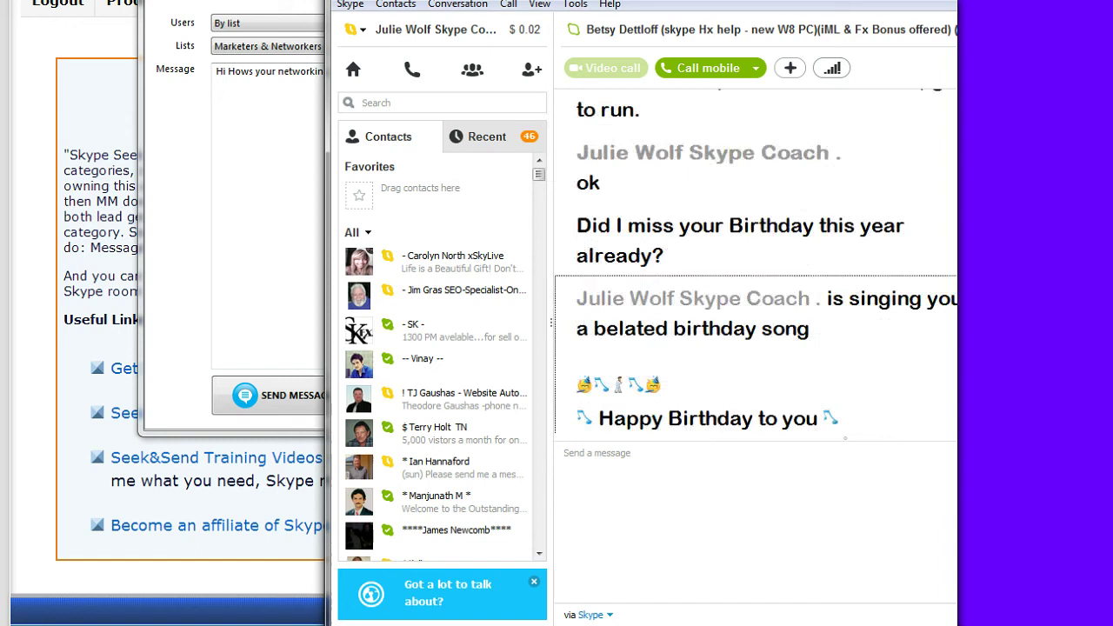
{"action": "left_click_drag", "start_coordinate": [575, 298], "coordinate": [928, 317]}
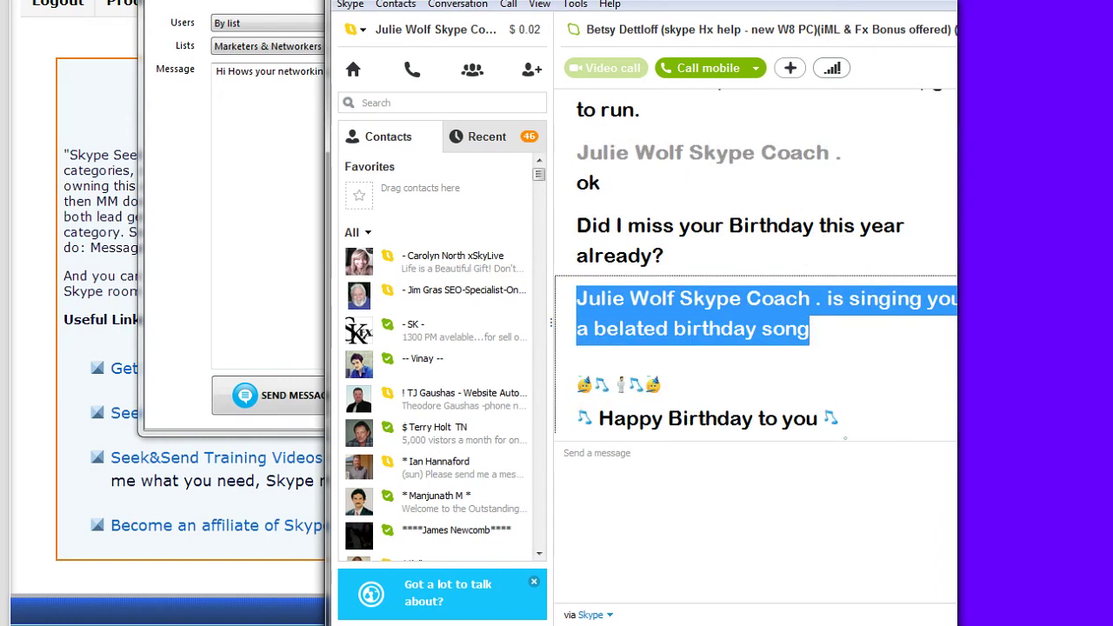
{"action": "scroll", "coordinate": [757, 261], "scroll_direction": "down", "scroll_amount": 5}
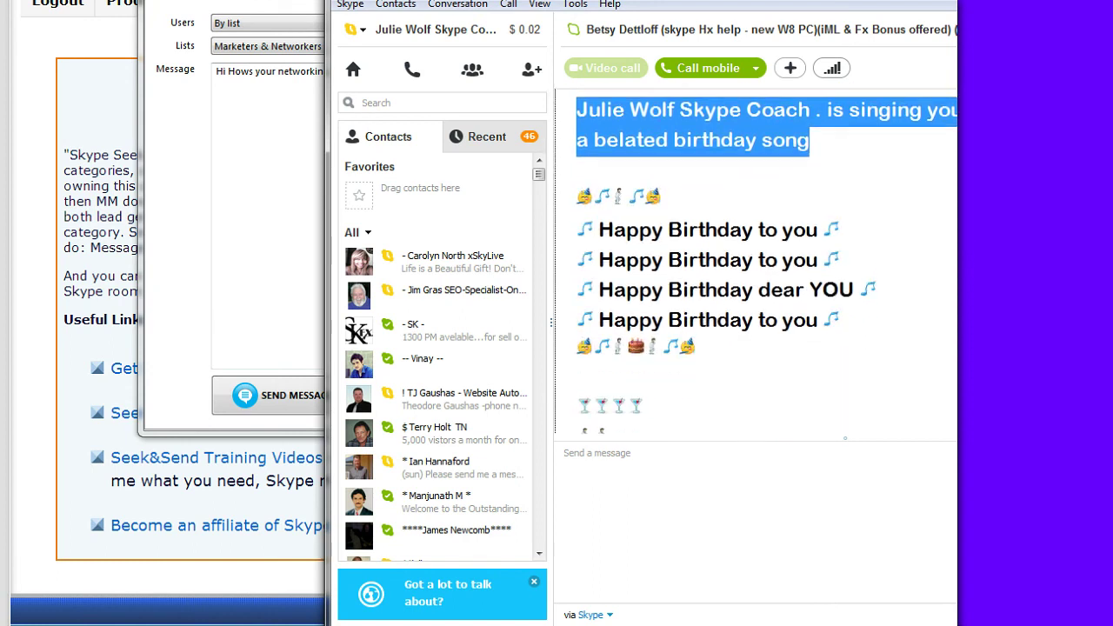
{"action": "scroll", "coordinate": [756, 260], "scroll_direction": "down", "scroll_amount": 5}
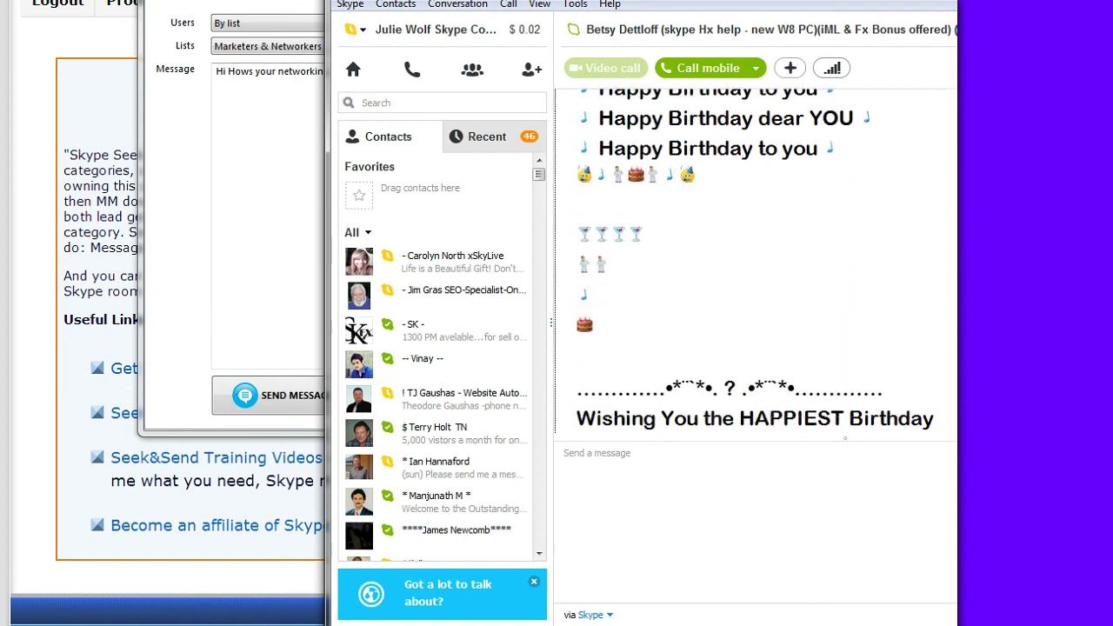
{"action": "scroll", "coordinate": [756, 261], "scroll_direction": "down", "scroll_amount": 2}
{"action": "left_click", "coordinate": [576, 209]}
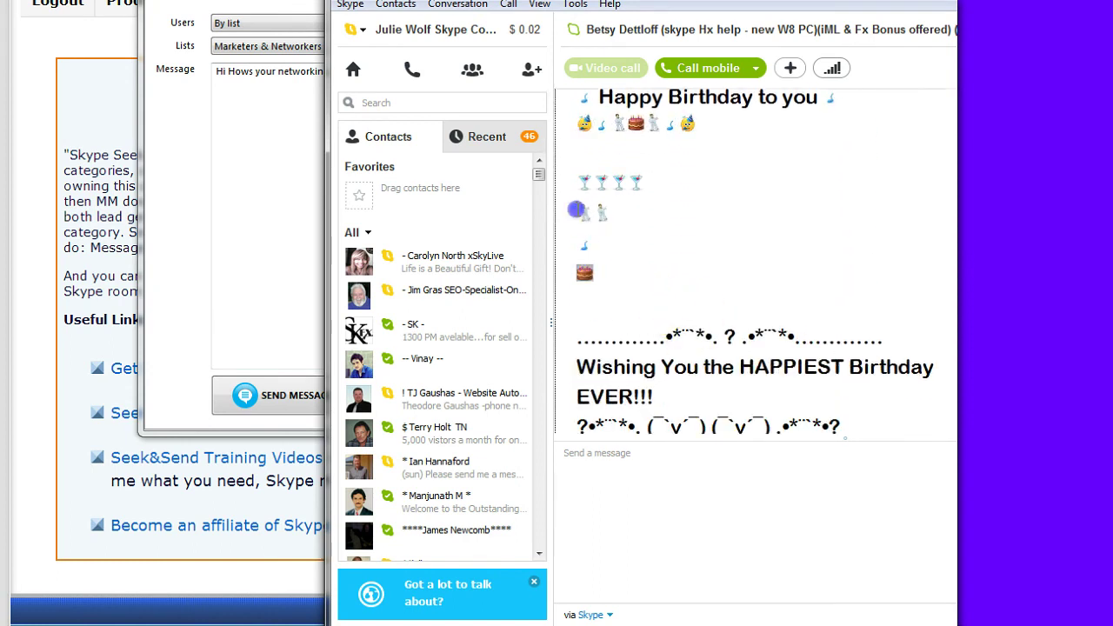
{"action": "left_click_drag", "start_coordinate": [576, 210], "coordinate": [570, 51]}
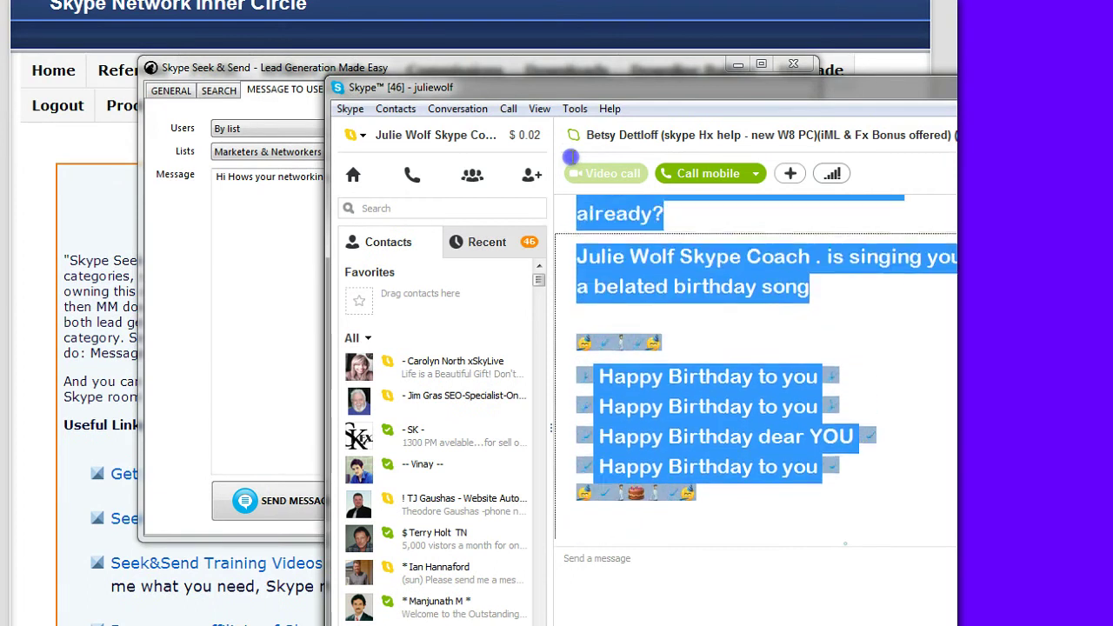
{"action": "left_click_drag", "start_coordinate": [570, 157], "coordinate": [577, 292]}
{"action": "right_click", "coordinate": [832, 329]}
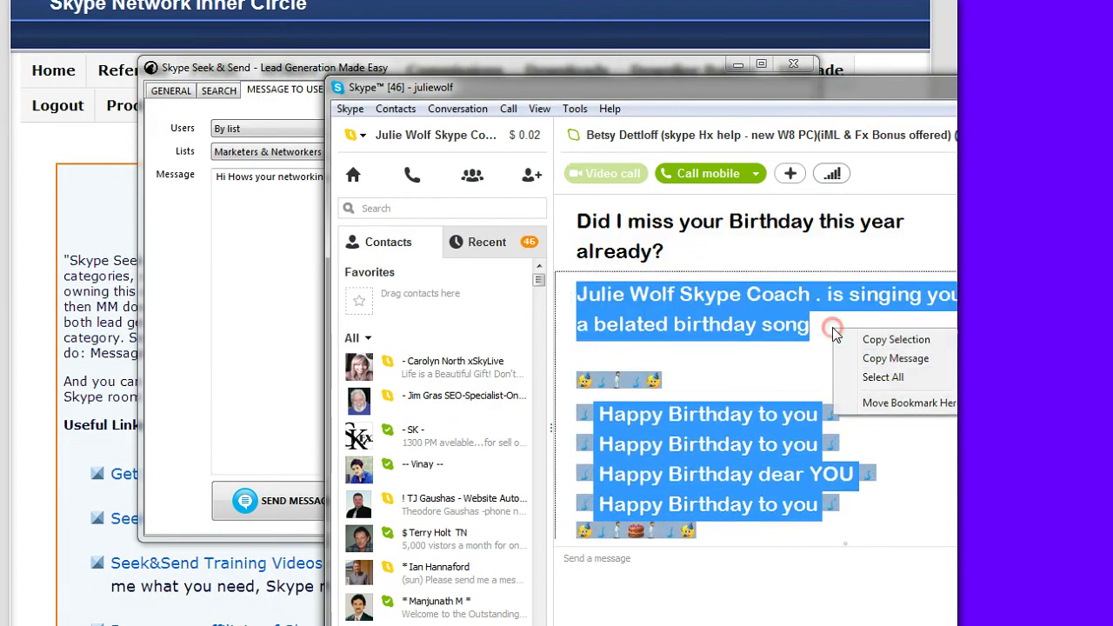
Copy the birthday song and paste it over the entire Seek & Send message
{"action": "left_click", "coordinate": [896, 339]}
{"action": "left_click", "coordinate": [226, 210]}
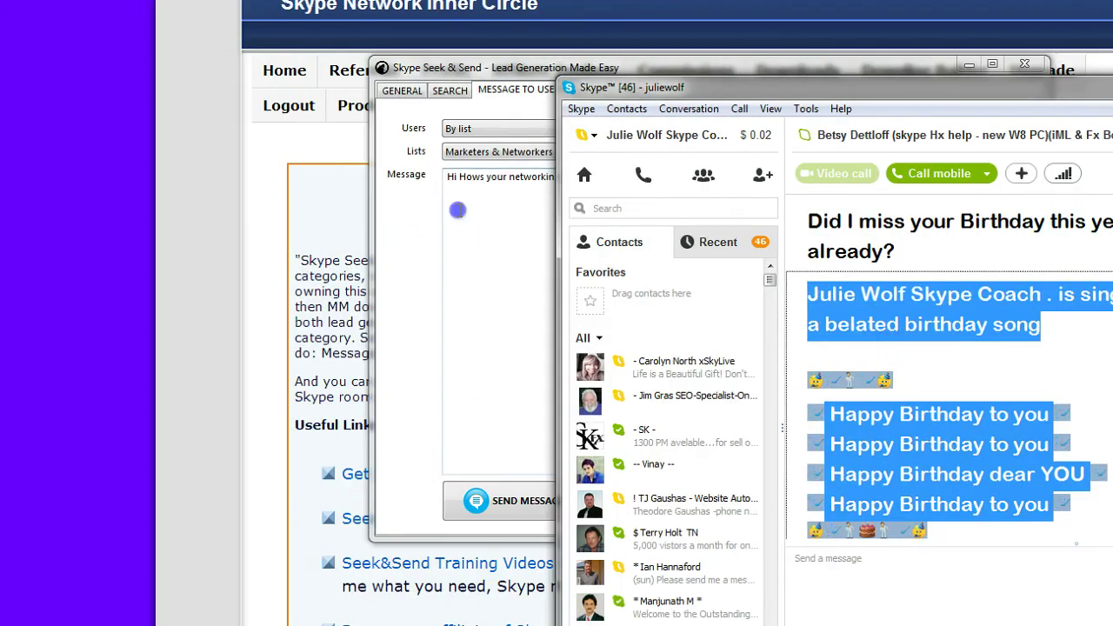
{"action": "key", "text": "ctrl+a"}
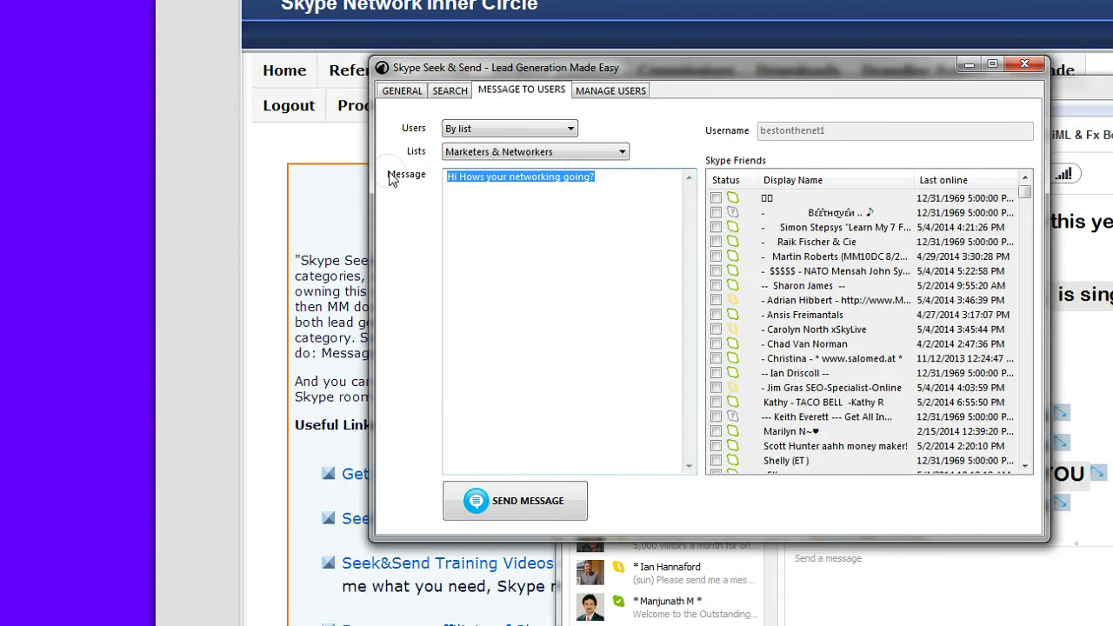
{"action": "key", "text": "ctrl+v"}
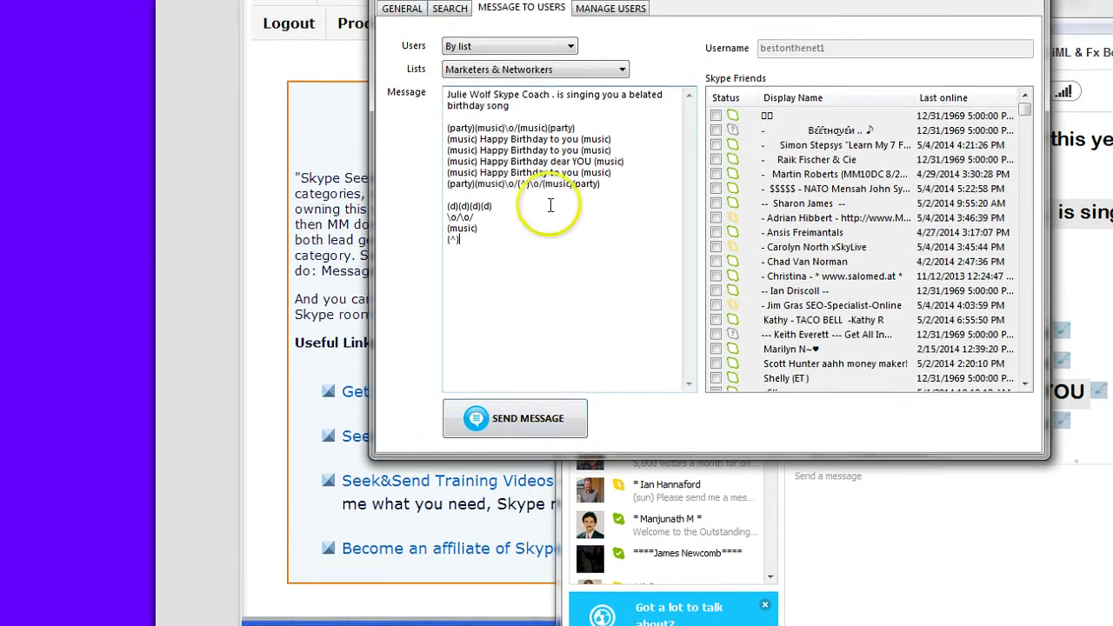
Choose the Birthday Belated contact list as the message recipients
{"action": "left_click", "coordinate": [622, 153]}
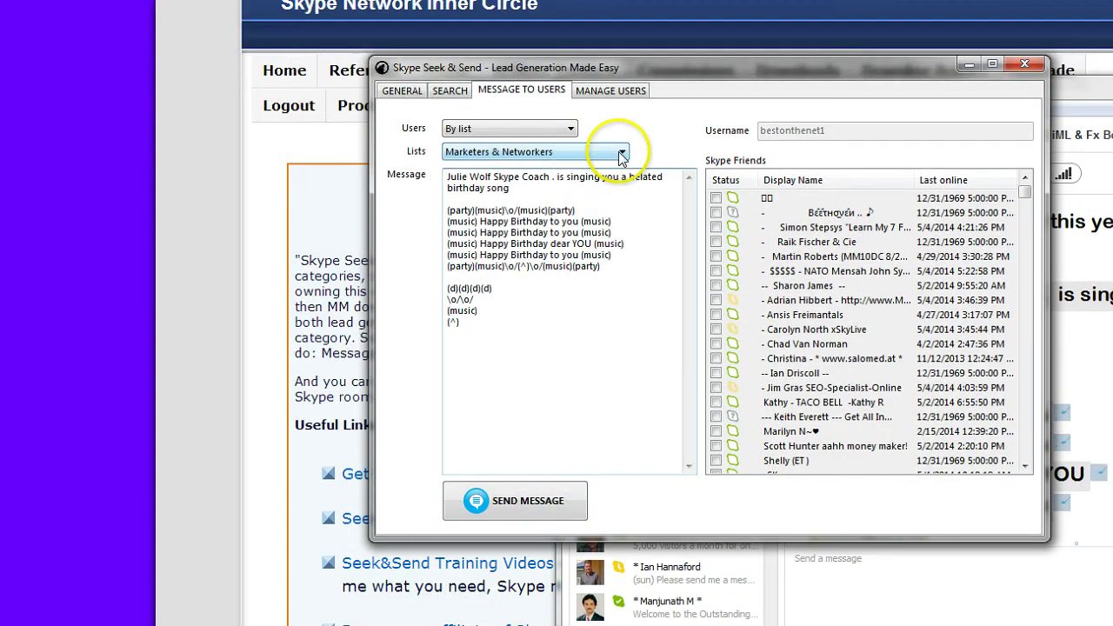
{"action": "left_click", "coordinate": [622, 154]}
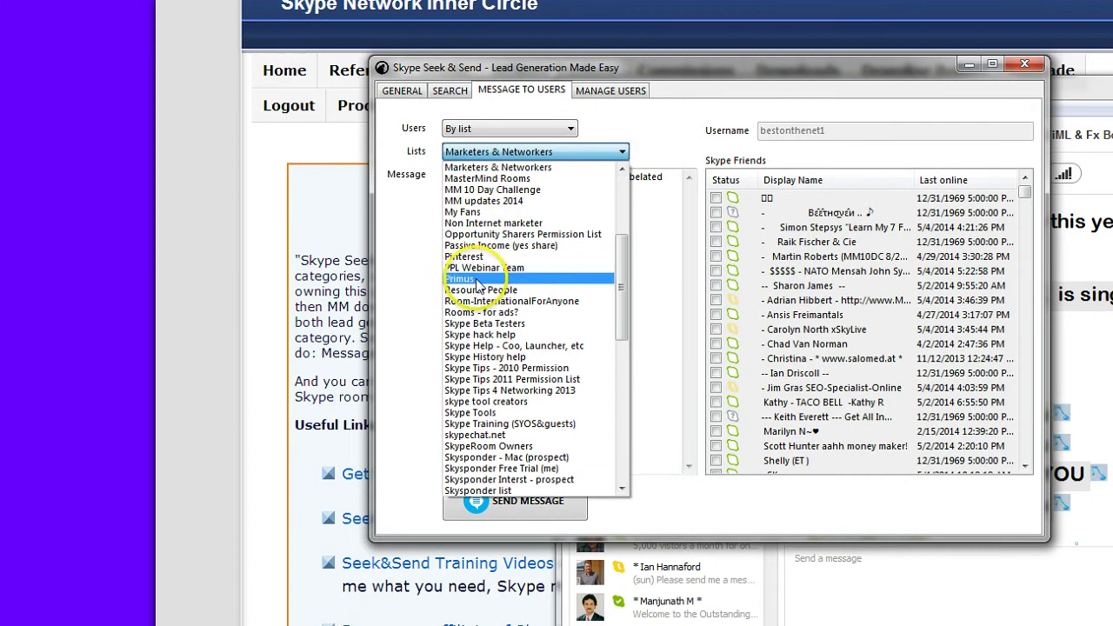
{"action": "left_click_drag", "start_coordinate": [627, 240], "coordinate": [626, 178]}
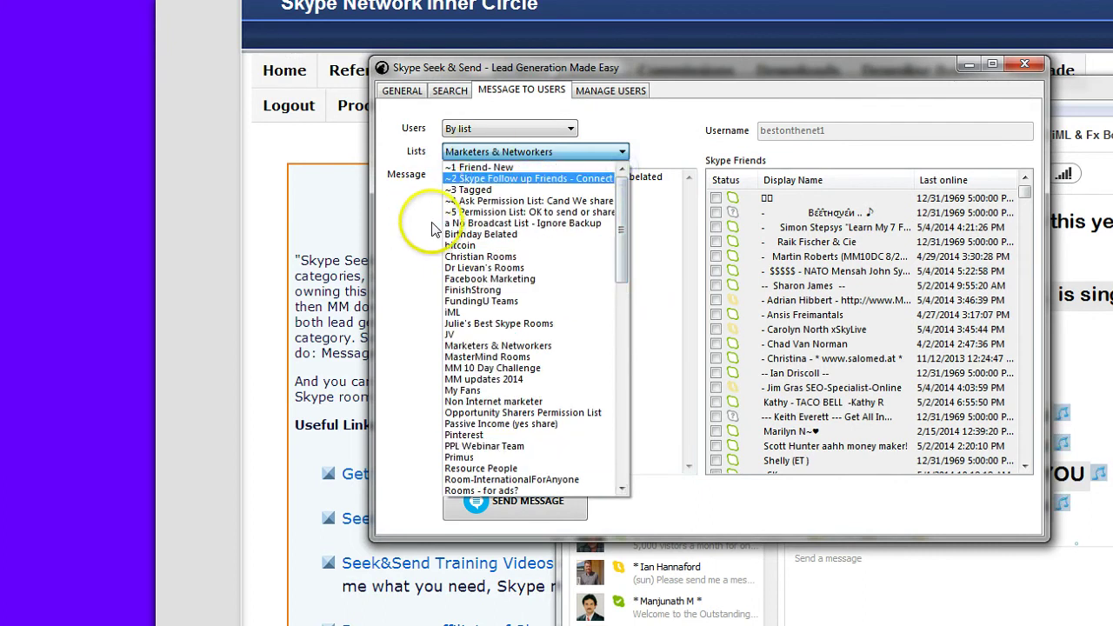
{"action": "left_click", "coordinate": [477, 235]}
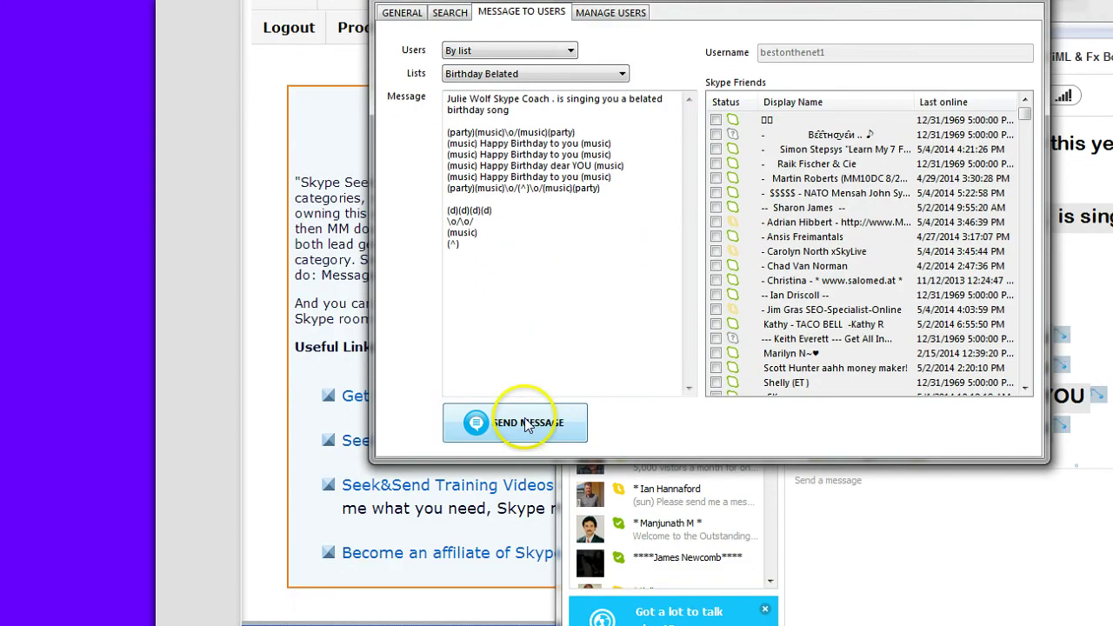
{"action": "left_click", "coordinate": [526, 424]}
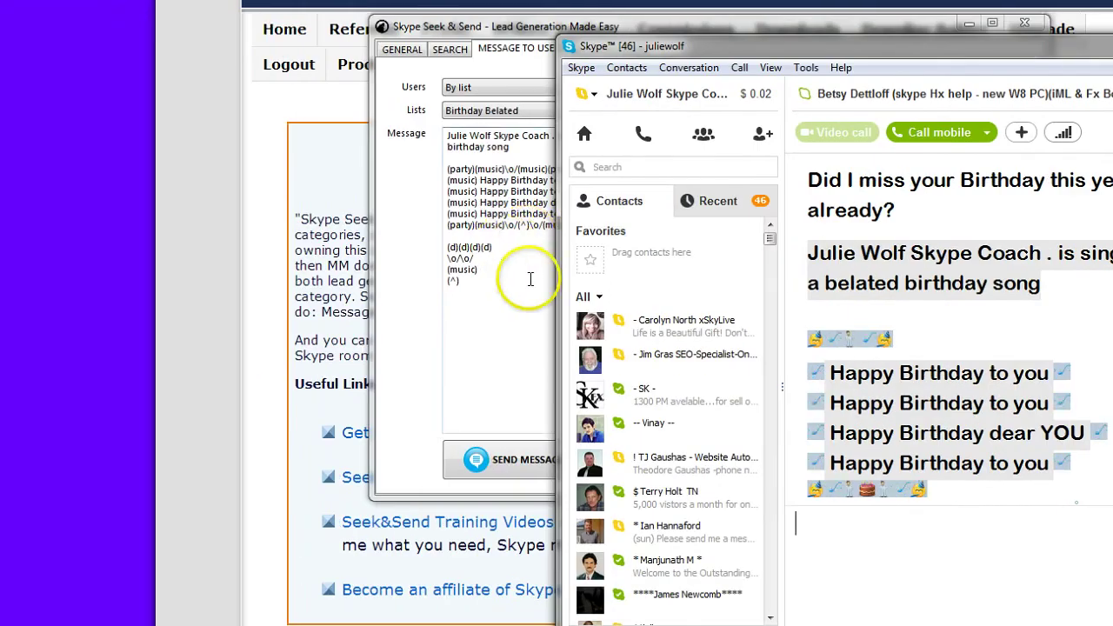
Filter Skype's contacts pane to show only the Belated Birthdays Blessing list
{"action": "left_click", "coordinate": [371, 279]}
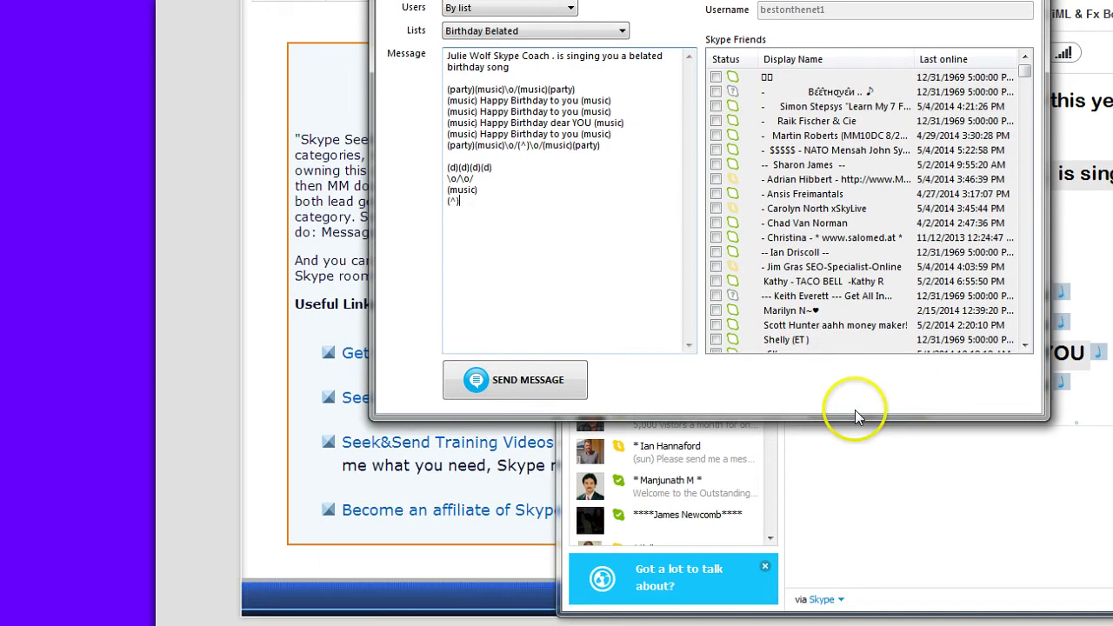
{"action": "left_click", "coordinate": [872, 580]}
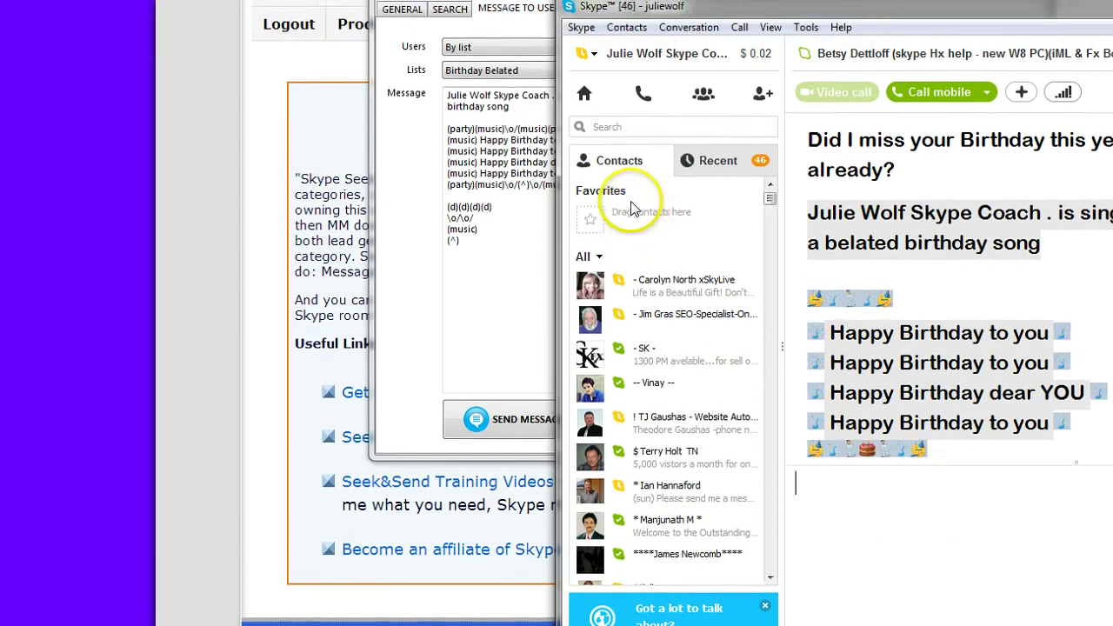
{"action": "left_click", "coordinate": [594, 208]}
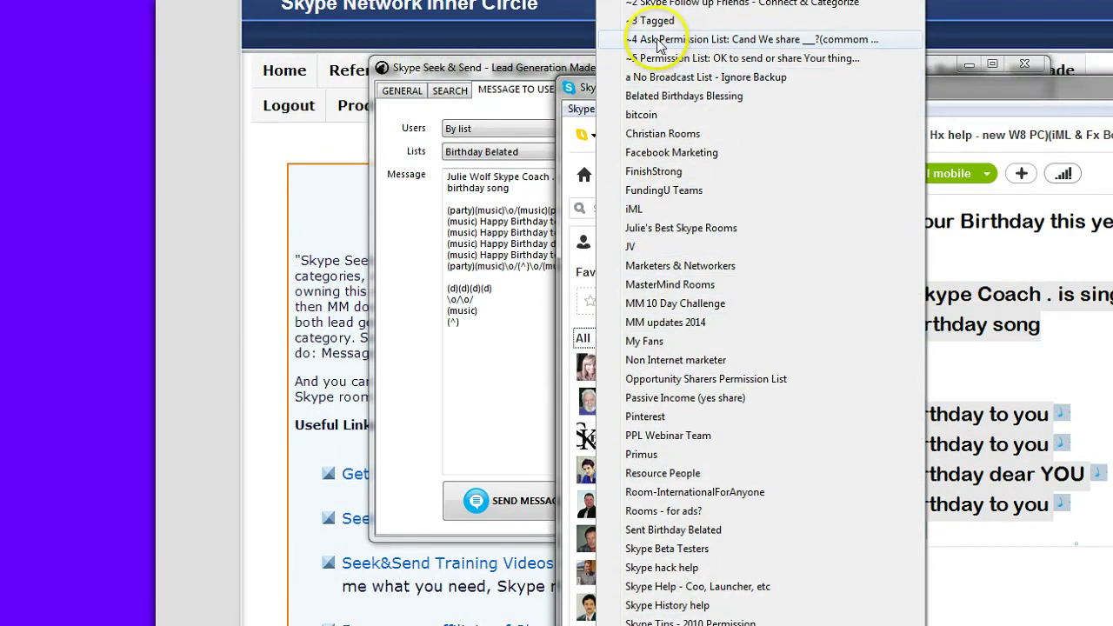
{"action": "left_click", "coordinate": [668, 107]}
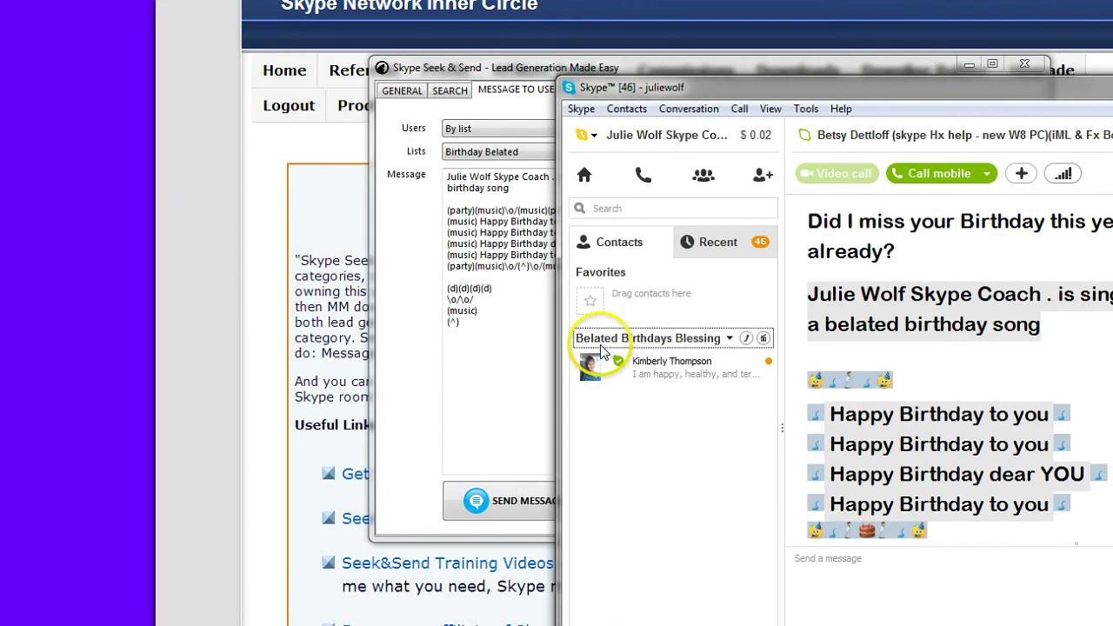
{"action": "mouse_move", "coordinate": [765, 341]}
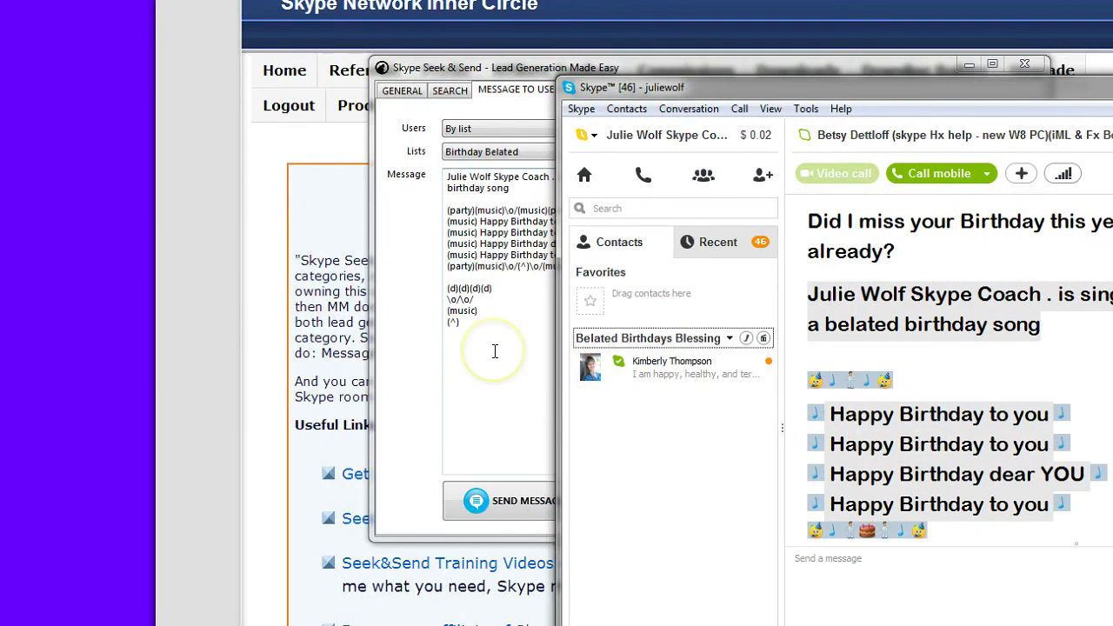
Keep the Users option on By list for the birthday message, then bring up the See You on Skype page
{"action": "left_click", "coordinate": [494, 351]}
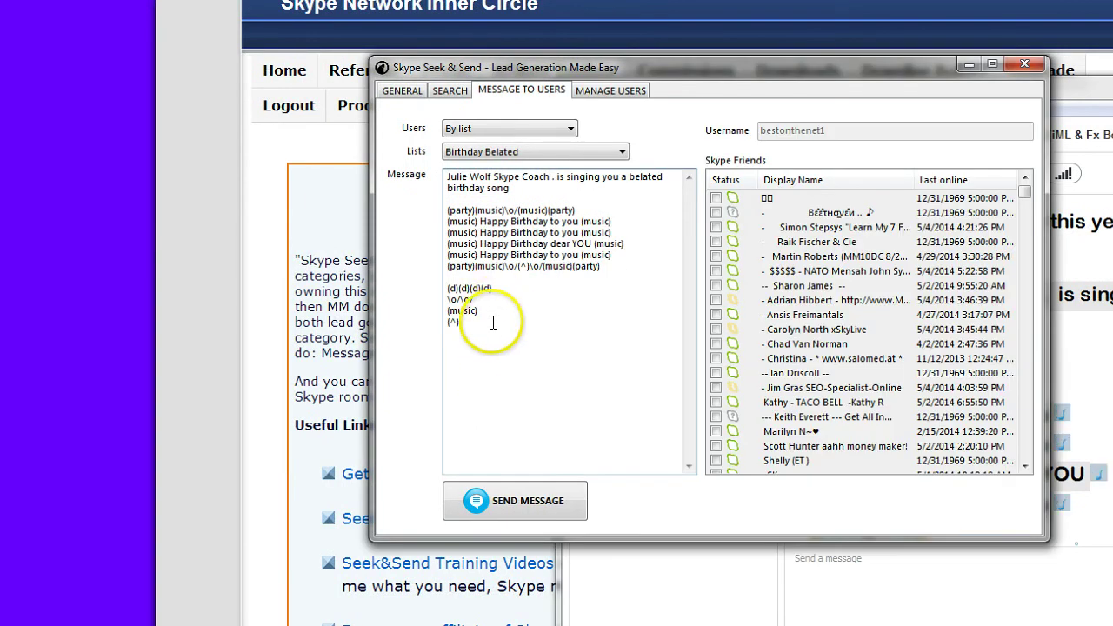
{"action": "left_click_drag", "start_coordinate": [485, 320], "coordinate": [447, 176]}
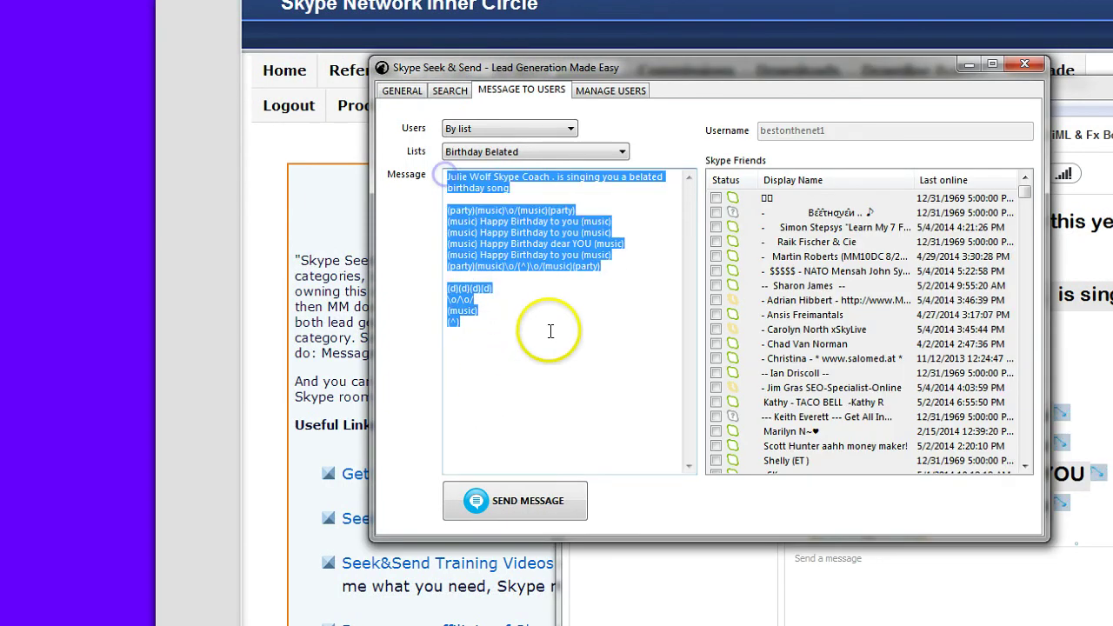
{"action": "left_click", "coordinate": [569, 130]}
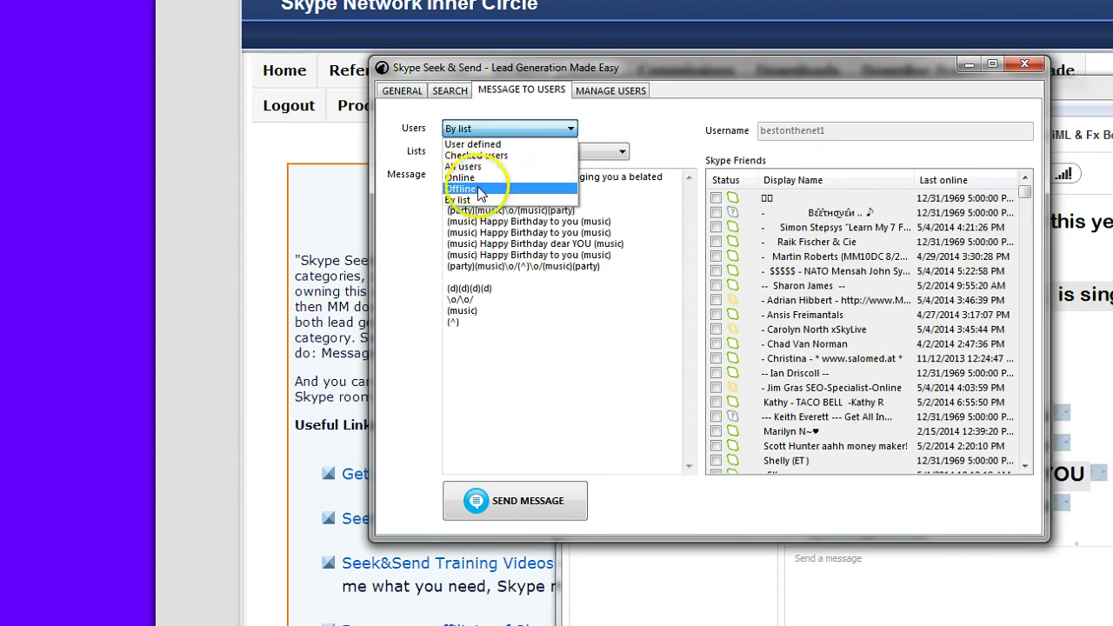
{"action": "left_click", "coordinate": [580, 339]}
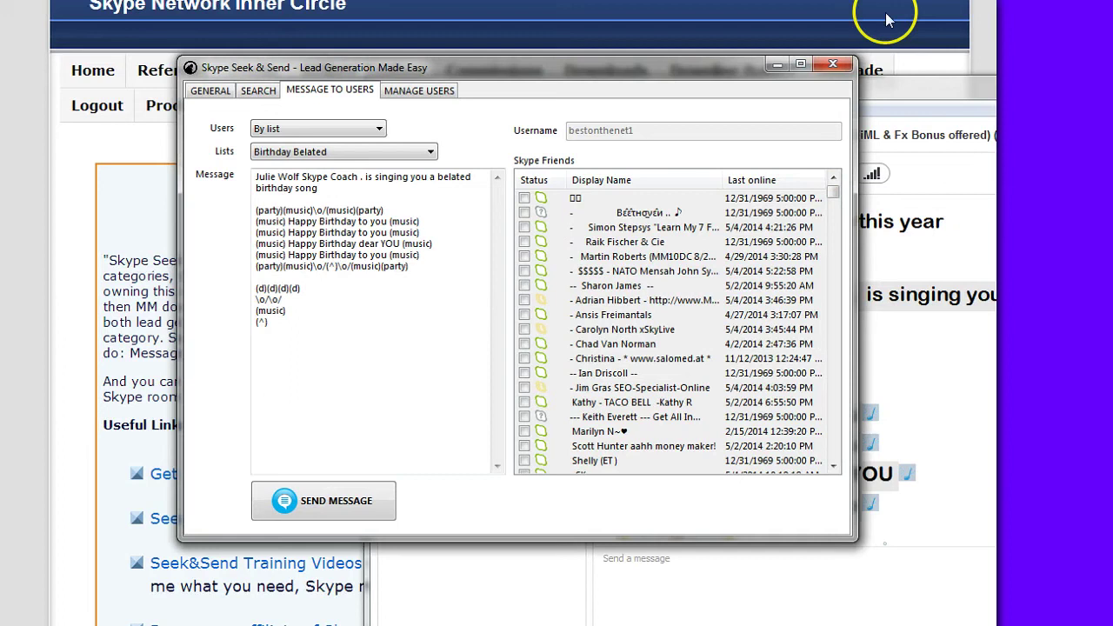
{"action": "left_click", "coordinate": [938, 12]}
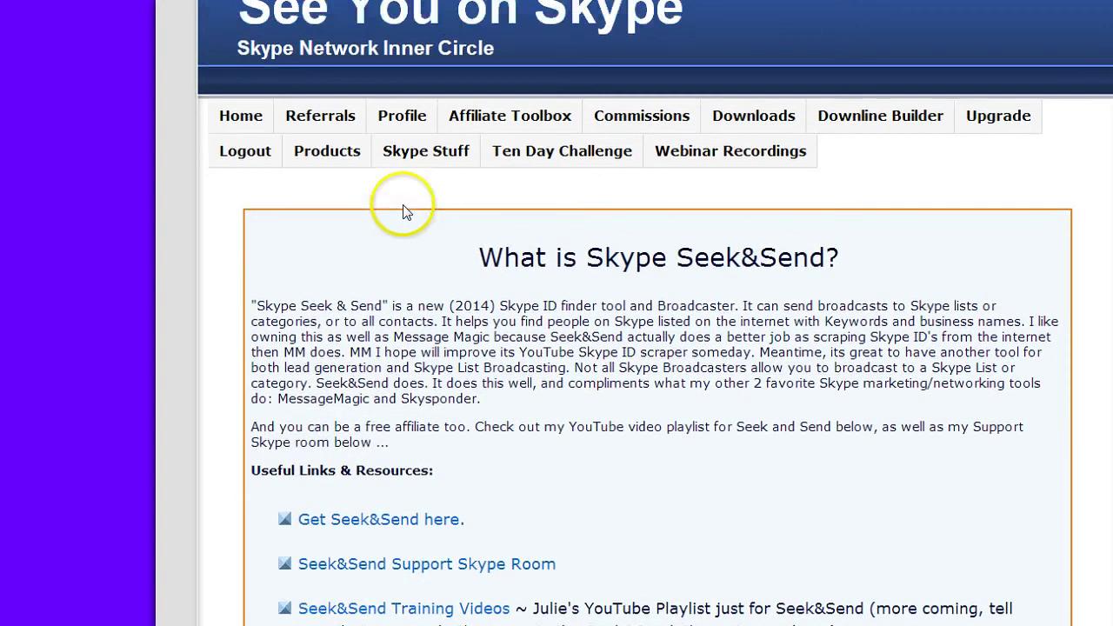
Highlight the Seek&Send intro paragraphs through Useful Links & Resources, then clear the highlight
{"action": "mouse_move", "coordinate": [407, 99]}
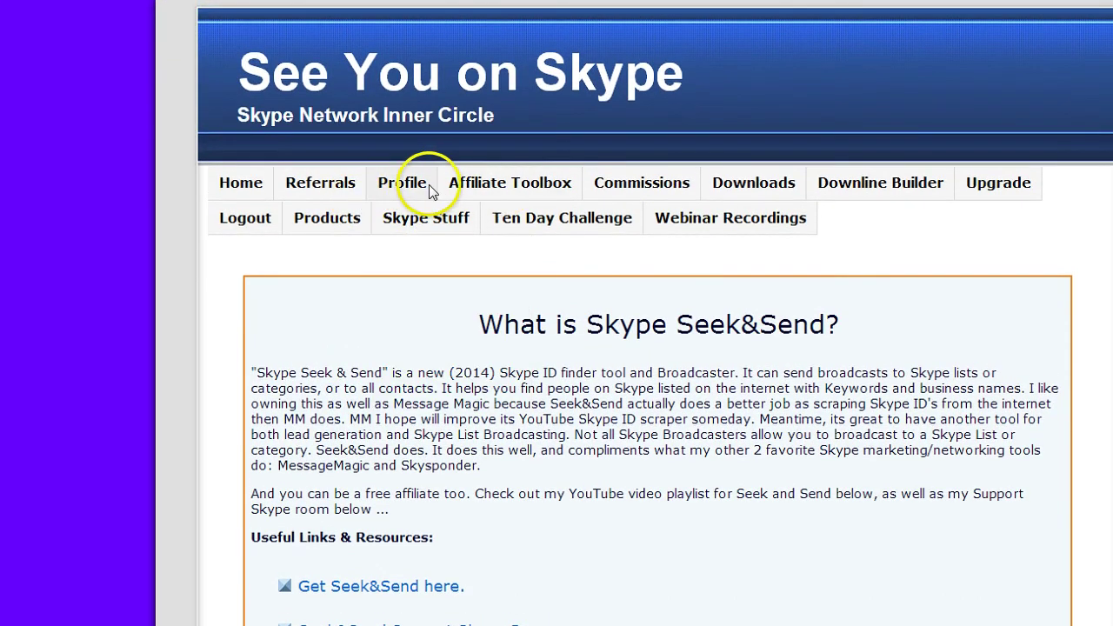
{"action": "mouse_move", "coordinate": [416, 224]}
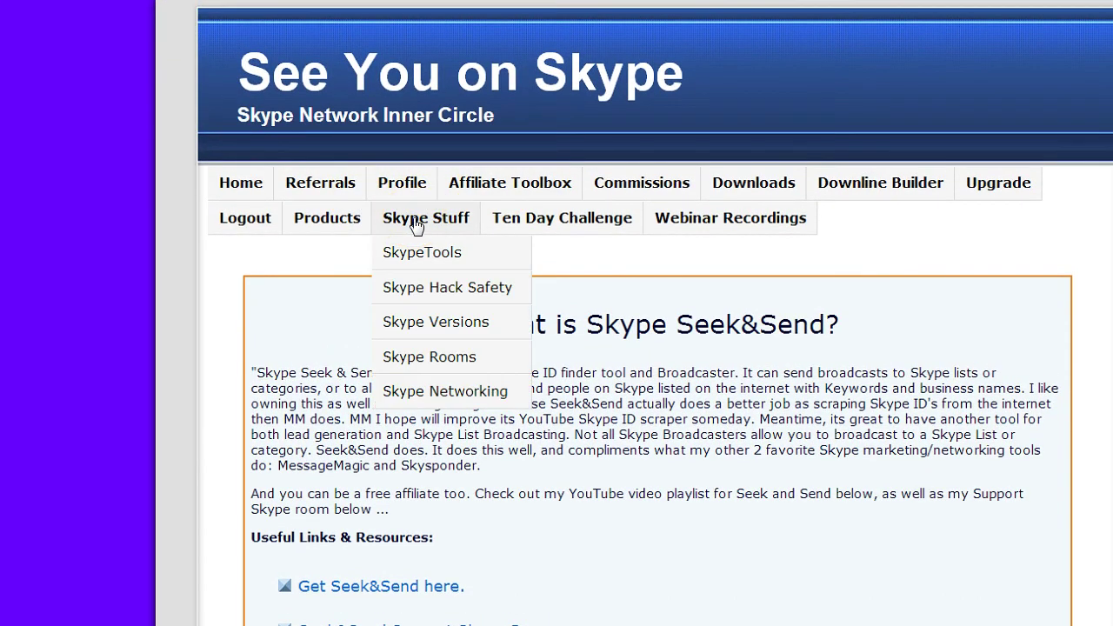
{"action": "mouse_move", "coordinate": [417, 258]}
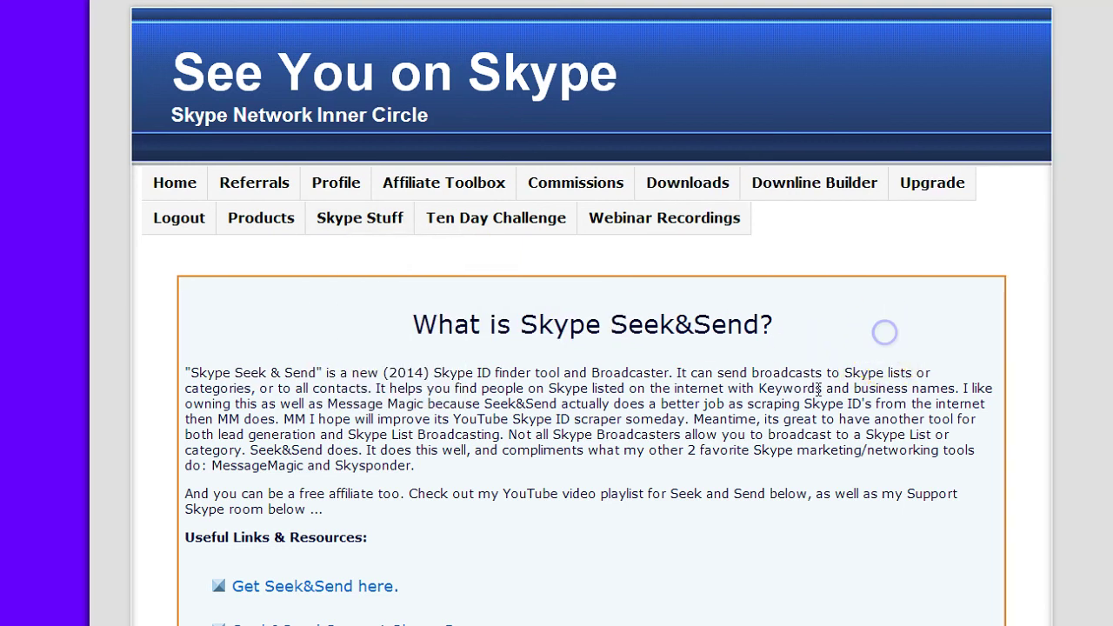
{"action": "left_click_drag", "start_coordinate": [186, 372], "coordinate": [457, 511]}
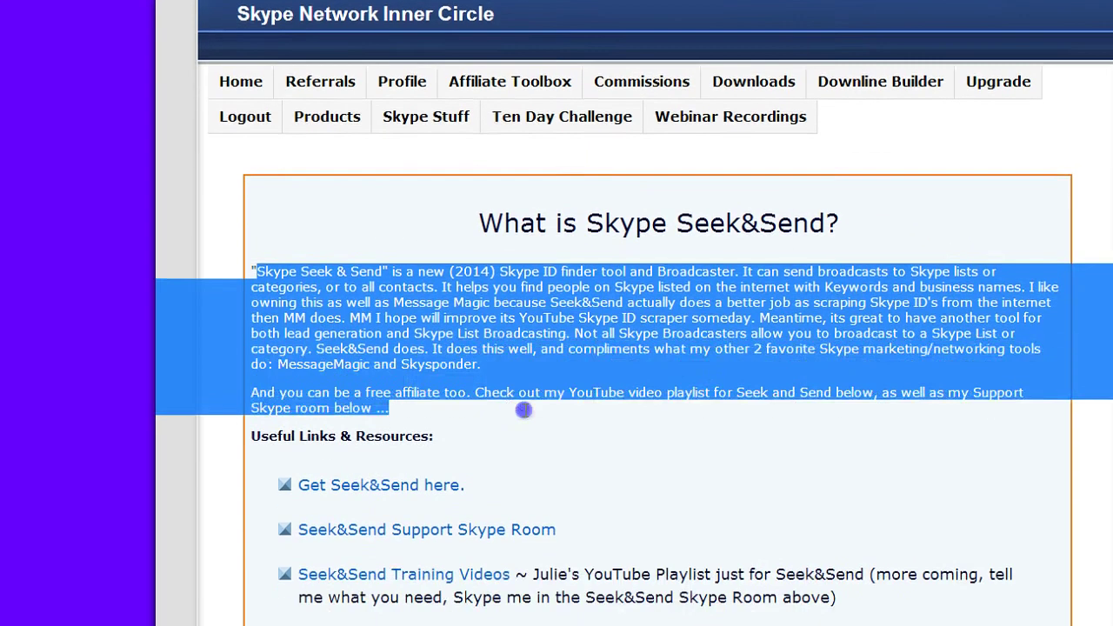
{"action": "left_click_drag", "start_coordinate": [523, 409], "coordinate": [528, 412]}
{"action": "left_click", "coordinate": [564, 368]}
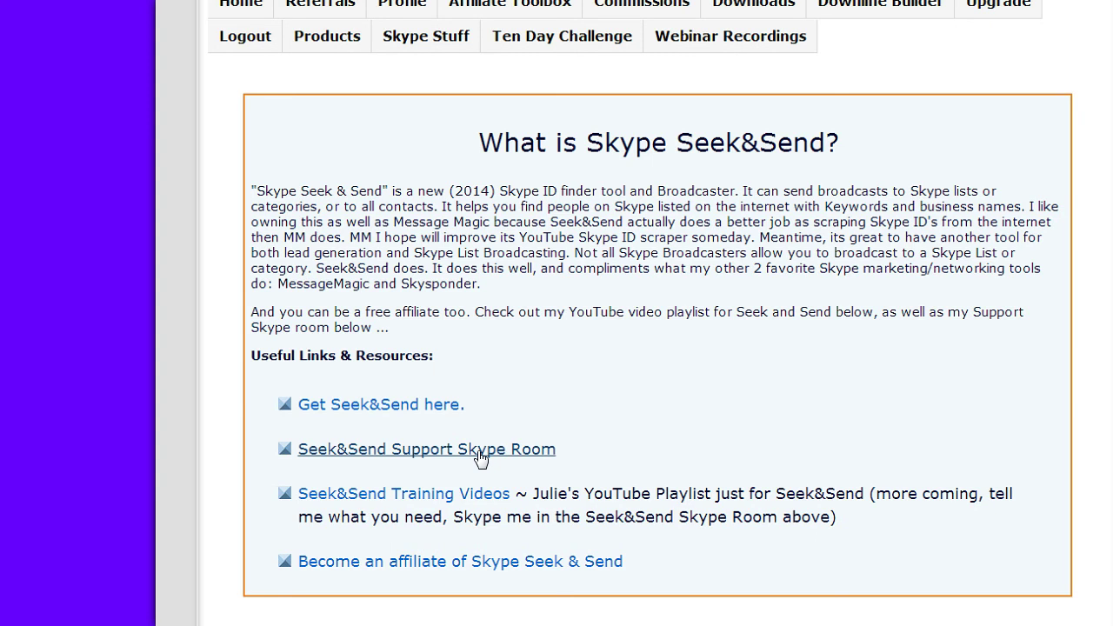
Highlight the affiliate link and 'Skype Seek&Send?' heading, then show the SkypeTools download links
{"action": "left_click", "coordinate": [439, 404]}
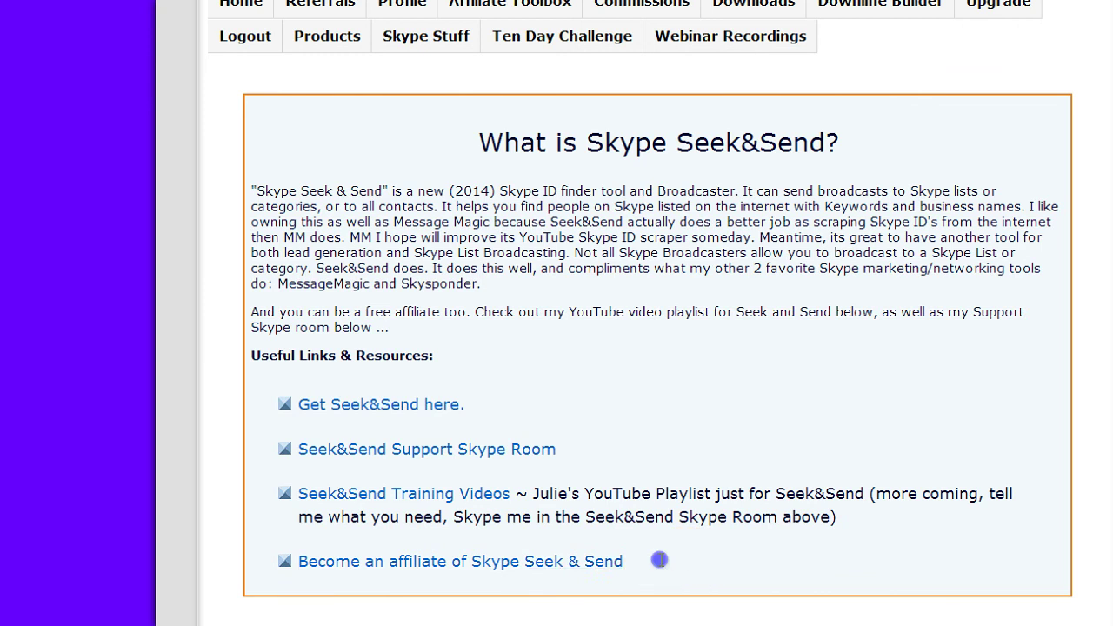
{"action": "left_click_drag", "start_coordinate": [659, 560], "coordinate": [319, 562]}
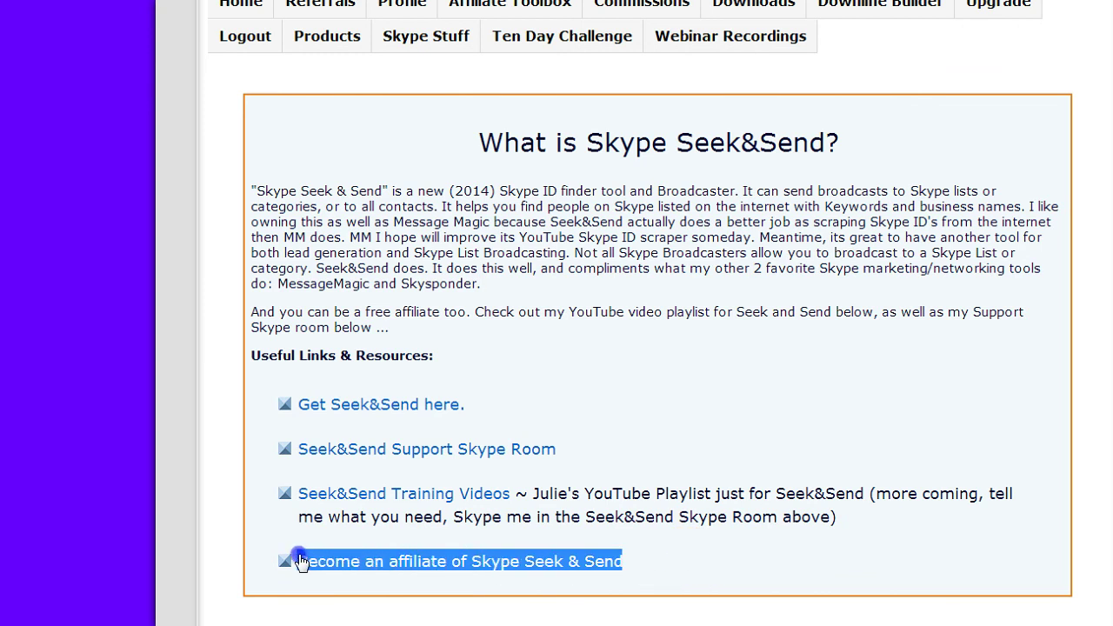
{"action": "scroll", "coordinate": [598, 209], "scroll_direction": "up", "scroll_amount": 1}
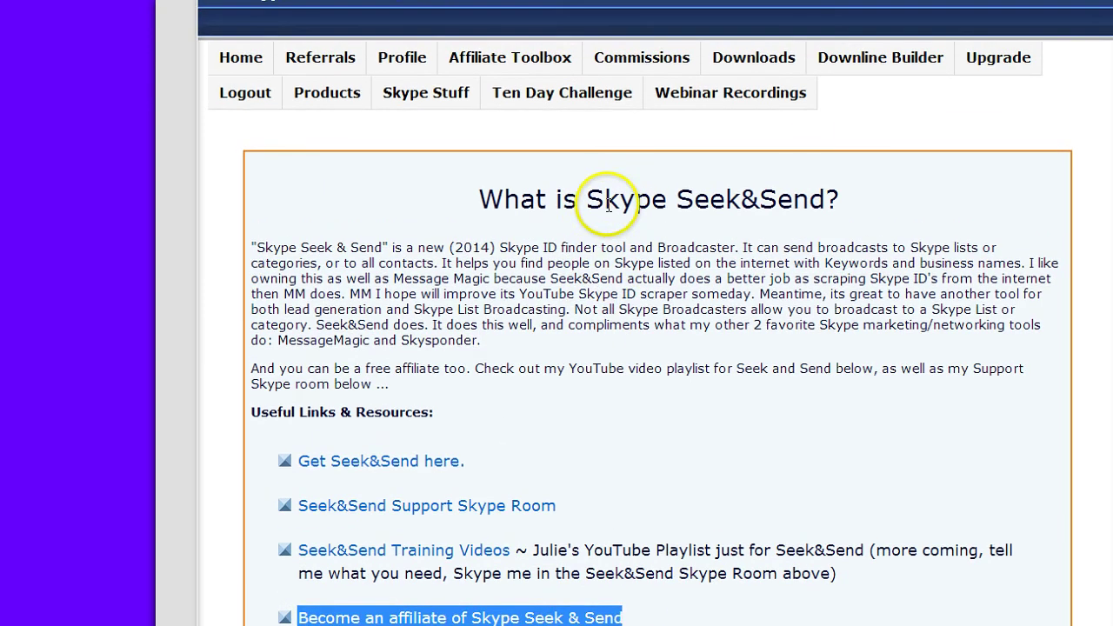
{"action": "left_click_drag", "start_coordinate": [578, 202], "coordinate": [875, 206]}
{"action": "scroll", "coordinate": [579, 194], "scroll_direction": "up", "scroll_amount": 1}
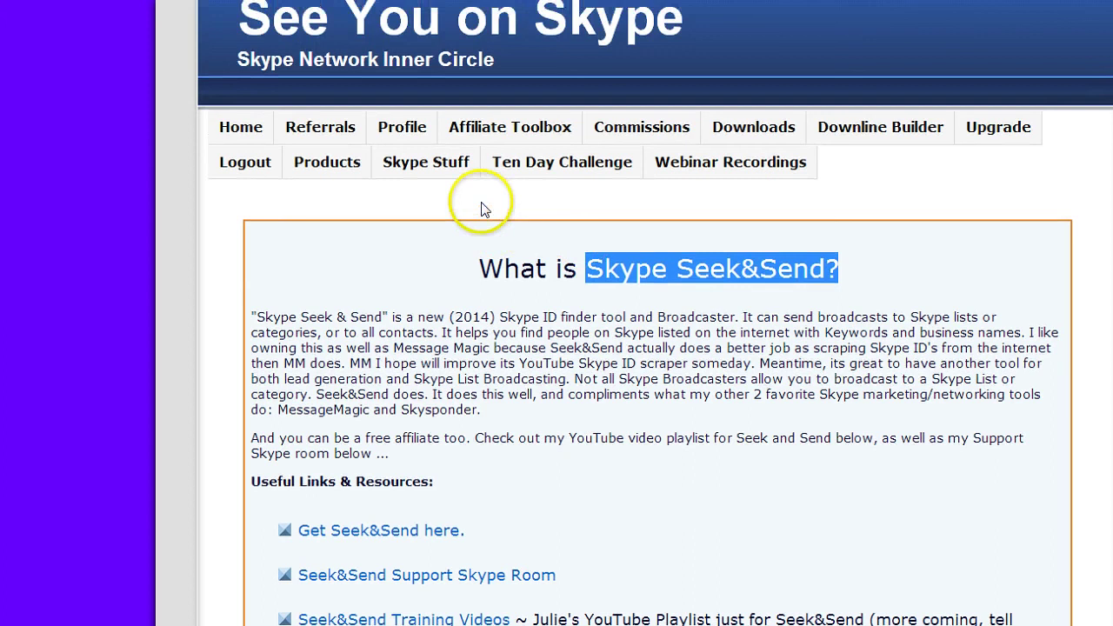
{"action": "mouse_move", "coordinate": [448, 168]}
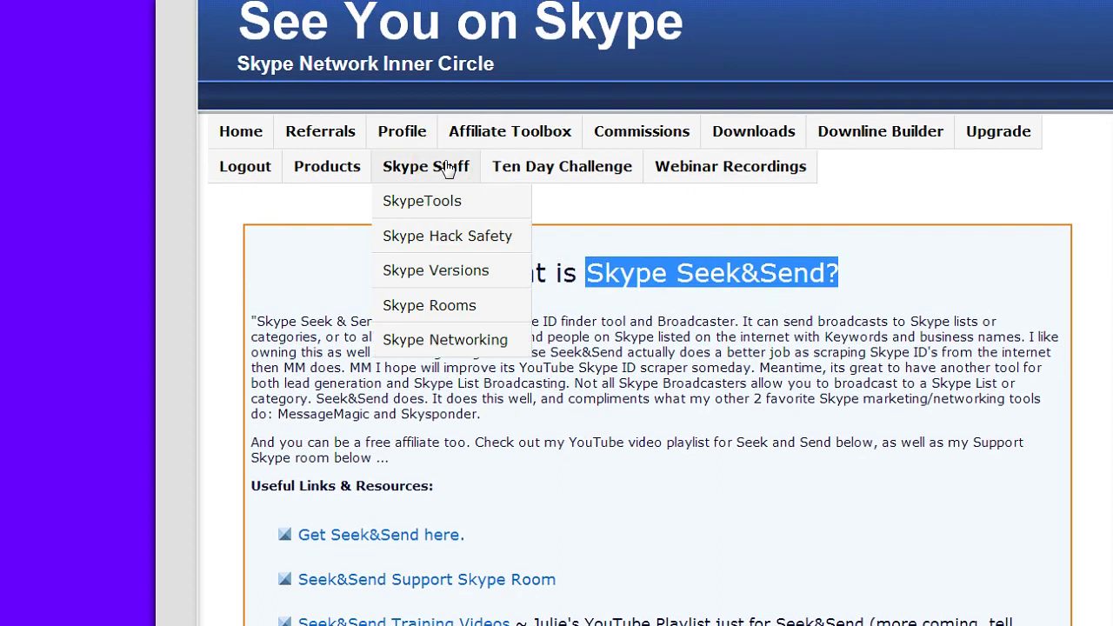
{"action": "left_click", "coordinate": [443, 209]}
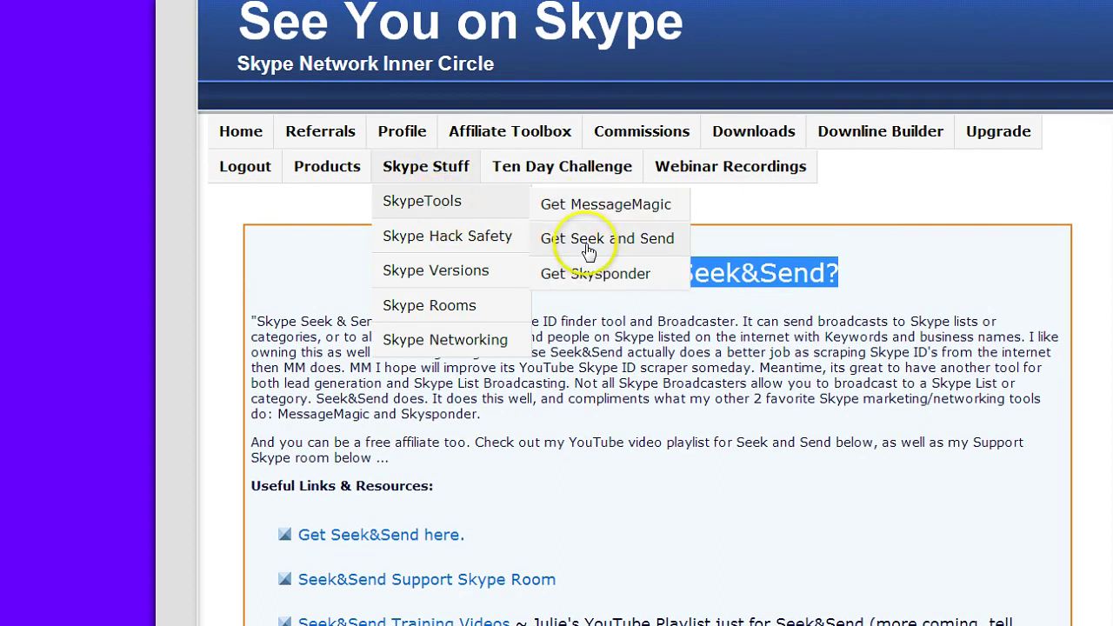